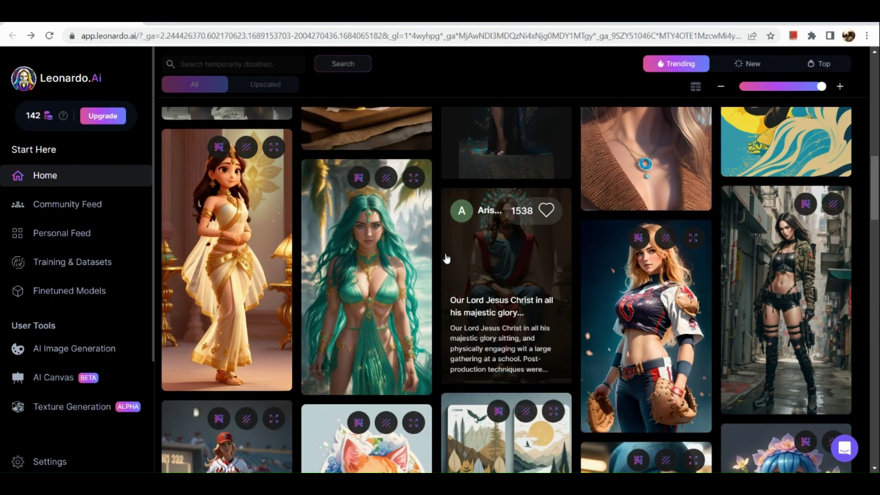
Step: Browse the trending feed and view a community image's prompt details
{"action": "scroll", "coordinate": [447, 259], "scroll_direction": "up", "scroll_amount": 5}
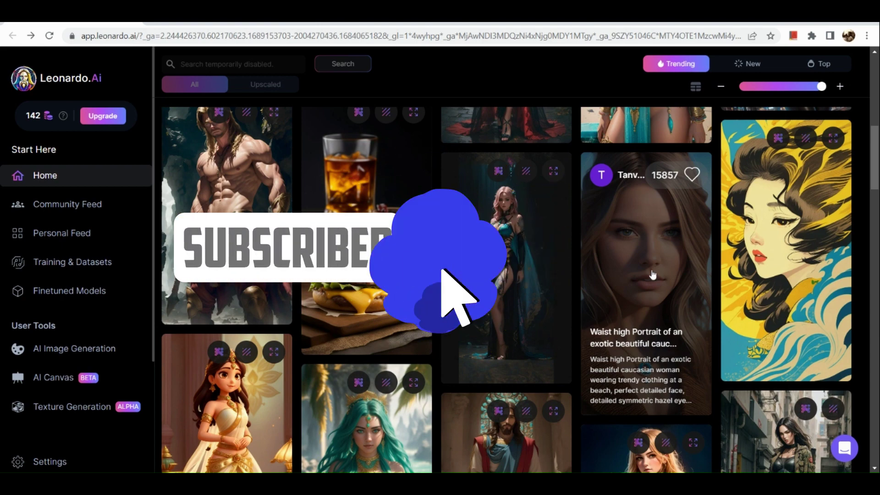
{"action": "left_click", "coordinate": [654, 274]}
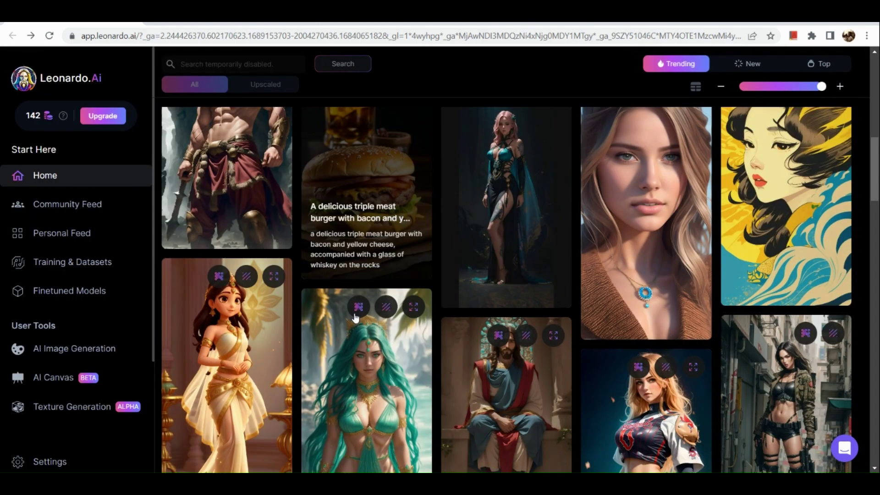
{"action": "scroll", "coordinate": [355, 317], "scroll_direction": "down", "scroll_amount": 3}
{"action": "scroll", "coordinate": [355, 316], "scroll_direction": "down", "scroll_amount": 4}
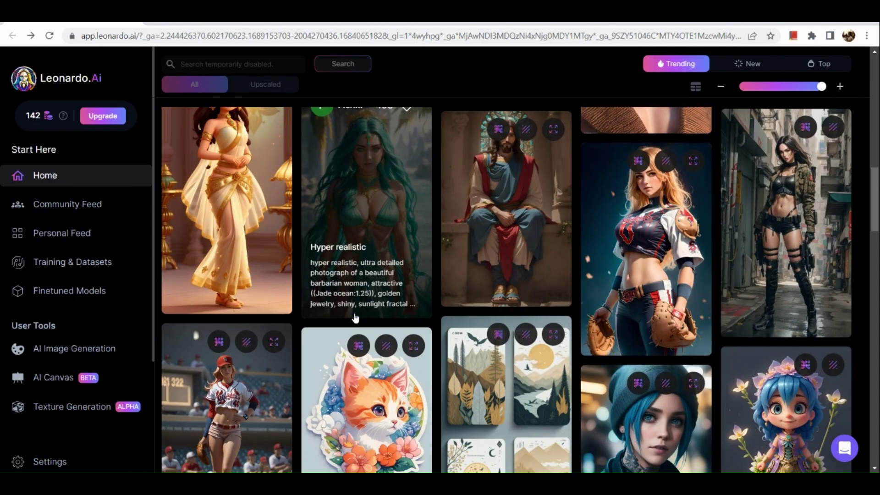
{"action": "scroll", "coordinate": [355, 317], "scroll_direction": "down", "scroll_amount": 10}
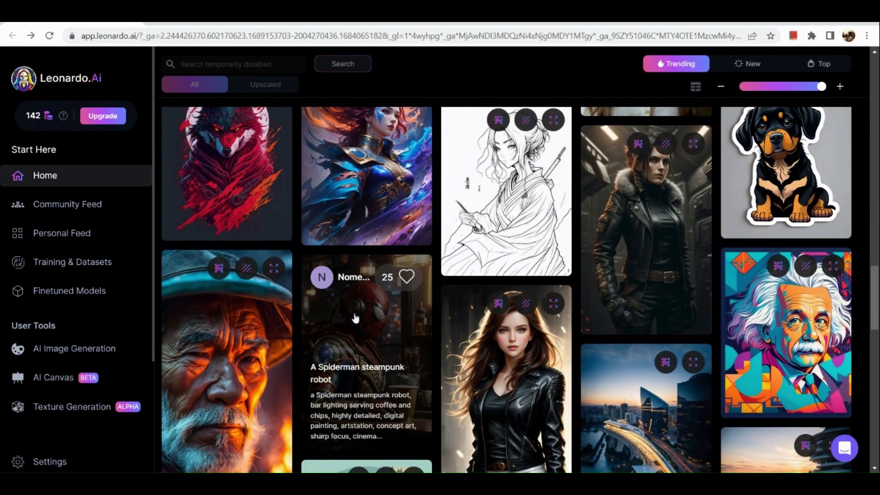
{"action": "scroll", "coordinate": [355, 317], "scroll_direction": "down", "scroll_amount": 8}
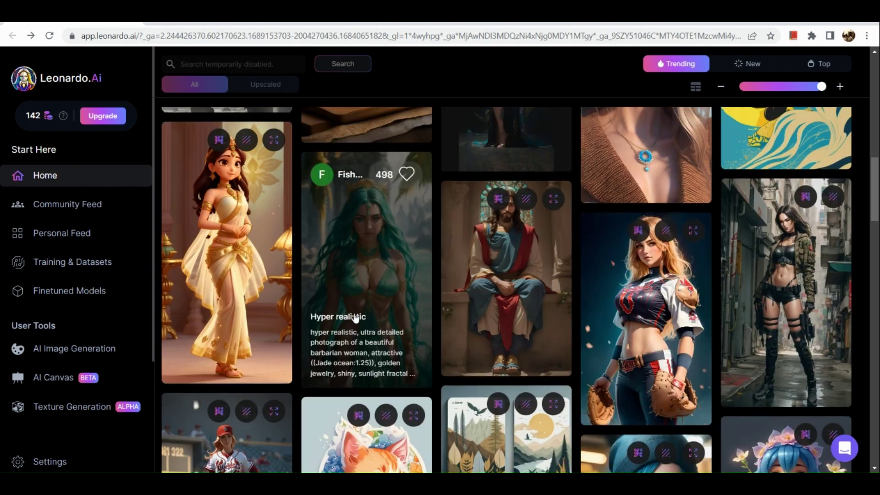
{"action": "scroll", "coordinate": [356, 317], "scroll_direction": "up", "scroll_amount": 3}
{"action": "scroll", "coordinate": [355, 317], "scroll_direction": "down", "scroll_amount": 5}
{"action": "scroll", "coordinate": [355, 317], "scroll_direction": "up", "scroll_amount": 1}
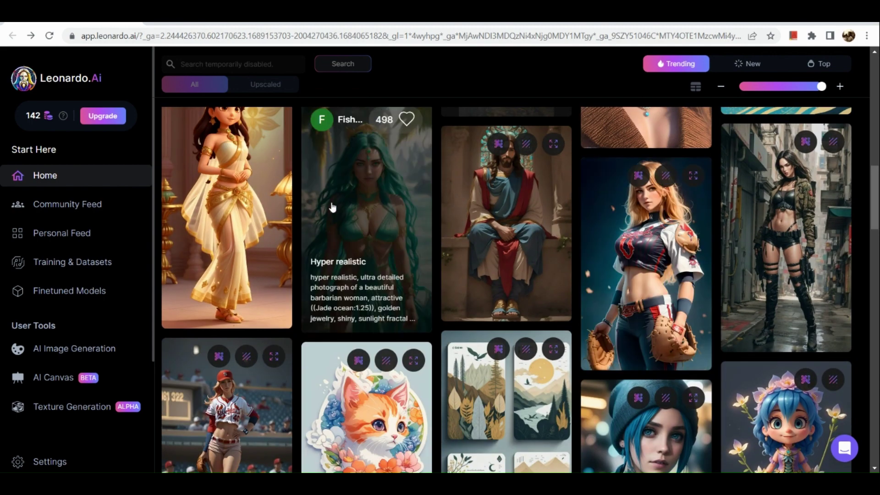
{"action": "scroll", "coordinate": [332, 207], "scroll_direction": "up", "scroll_amount": 10}
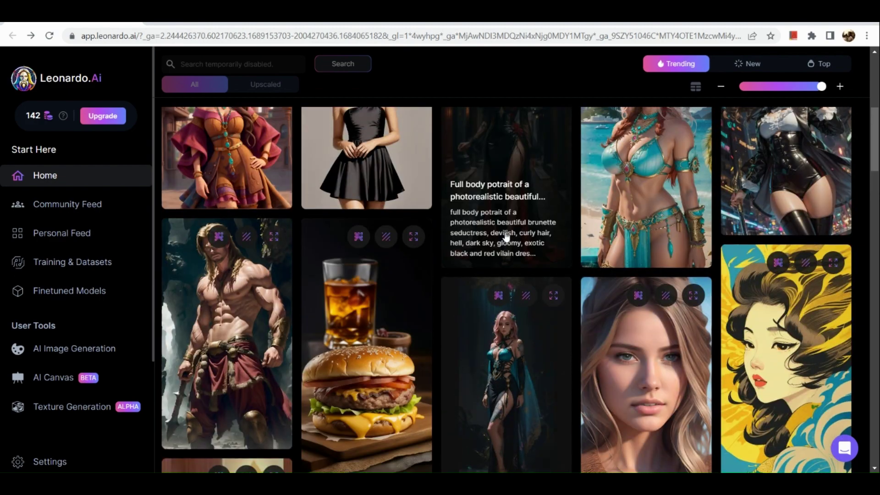
{"action": "scroll", "coordinate": [506, 236], "scroll_direction": "up", "scroll_amount": 4}
{"action": "scroll", "coordinate": [506, 236], "scroll_direction": "down", "scroll_amount": 8}
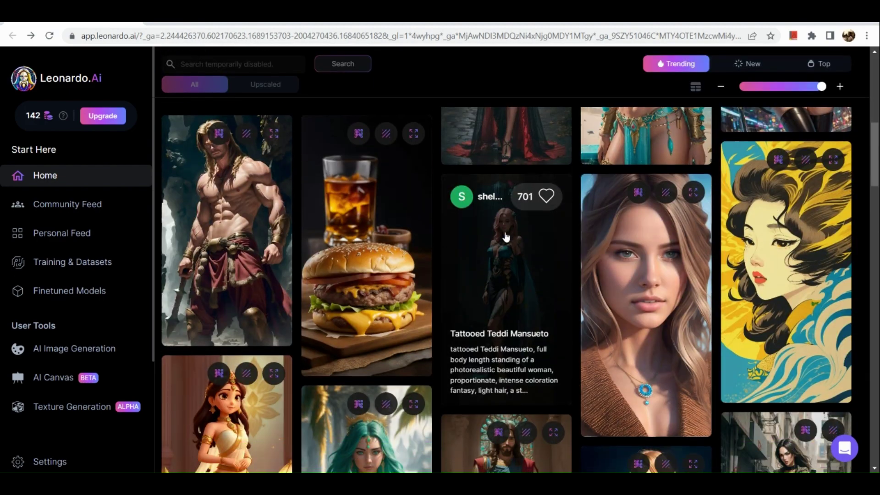
{"action": "scroll", "coordinate": [506, 237], "scroll_direction": "down", "scroll_amount": 5}
{"action": "scroll", "coordinate": [508, 220], "scroll_direction": "up", "scroll_amount": 3}
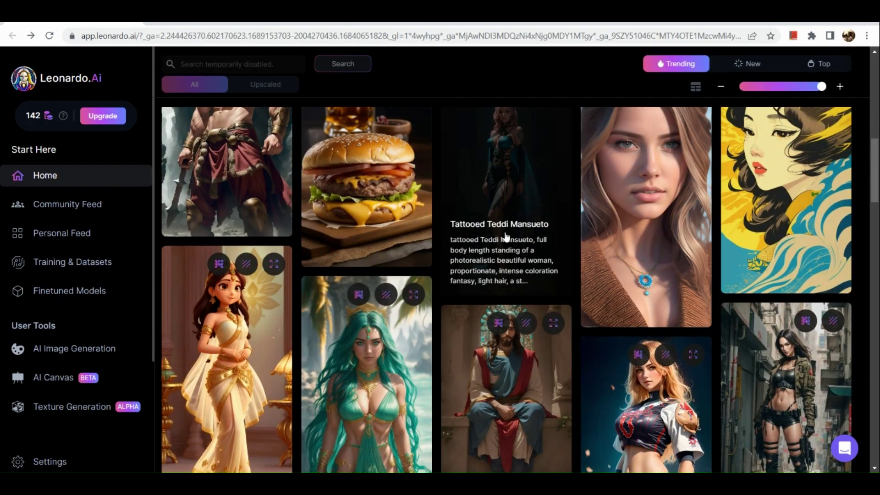
{"action": "scroll", "coordinate": [507, 184], "scroll_direction": "up", "scroll_amount": 2}
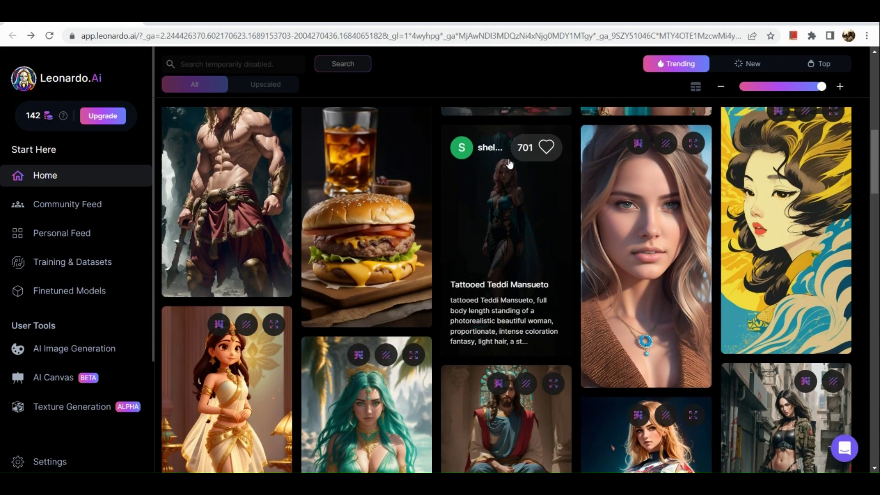
{"action": "left_click", "coordinate": [494, 224]}
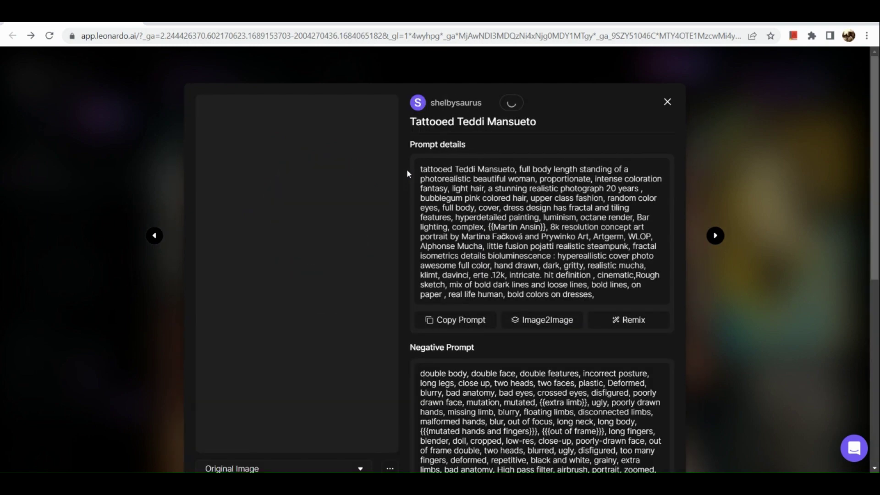
{"action": "scroll", "coordinate": [620, 288], "scroll_direction": "down", "scroll_amount": 2}
{"action": "scroll", "coordinate": [507, 234], "scroll_direction": "down", "scroll_amount": 3}
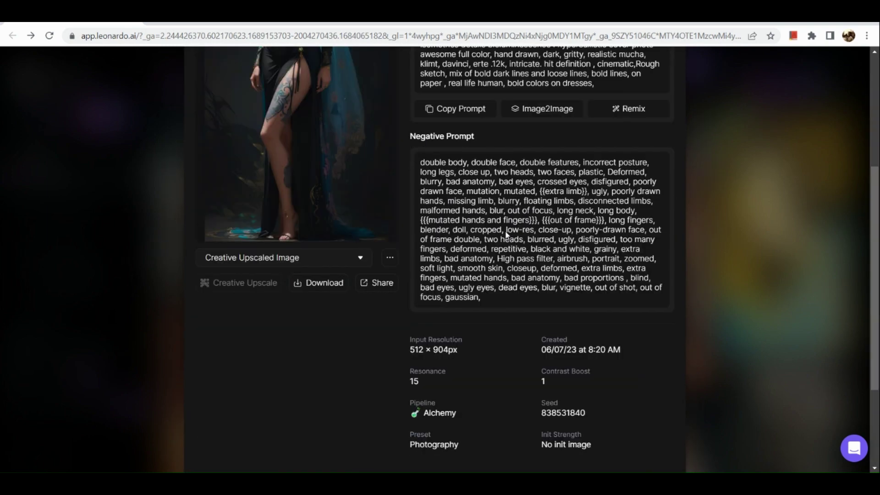
{"action": "scroll", "coordinate": [505, 231], "scroll_direction": "down", "scroll_amount": 2}
{"action": "scroll", "coordinate": [505, 232], "scroll_direction": "up", "scroll_amount": 5}
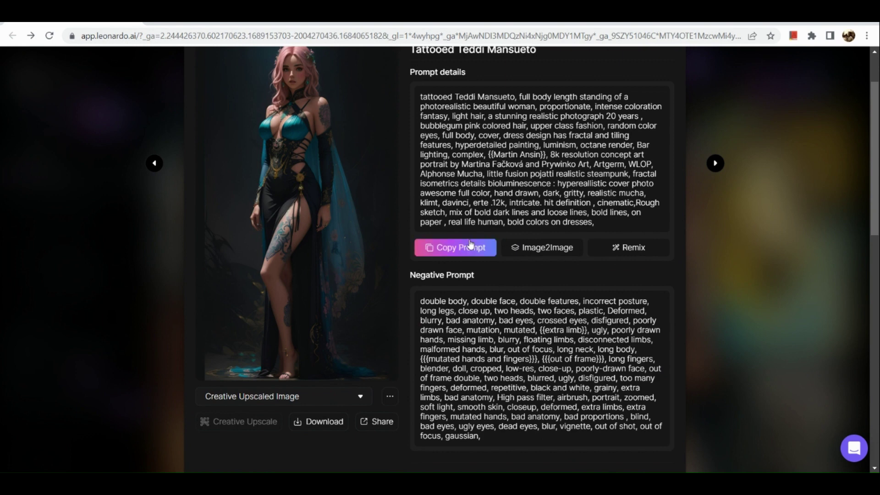
{"action": "left_click", "coordinate": [470, 243]}
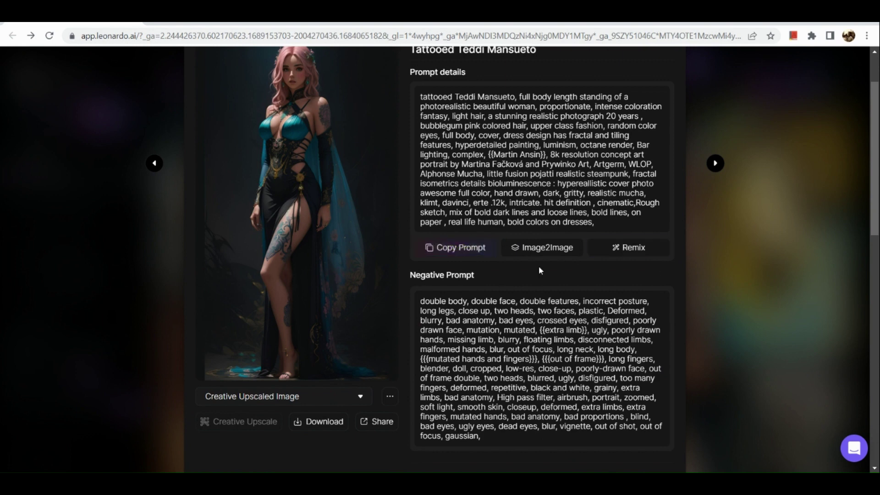
{"action": "left_click", "coordinate": [808, 101]}
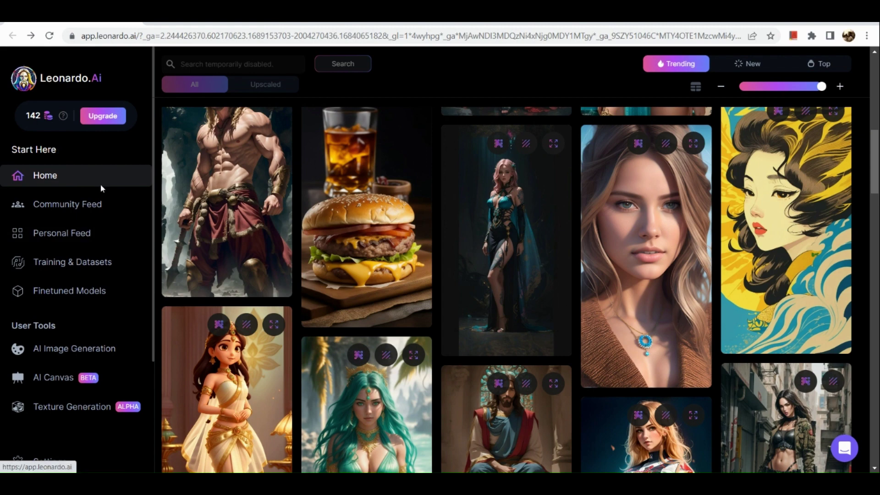
{"action": "scroll", "coordinate": [222, 222], "scroll_direction": "up", "scroll_amount": 10}
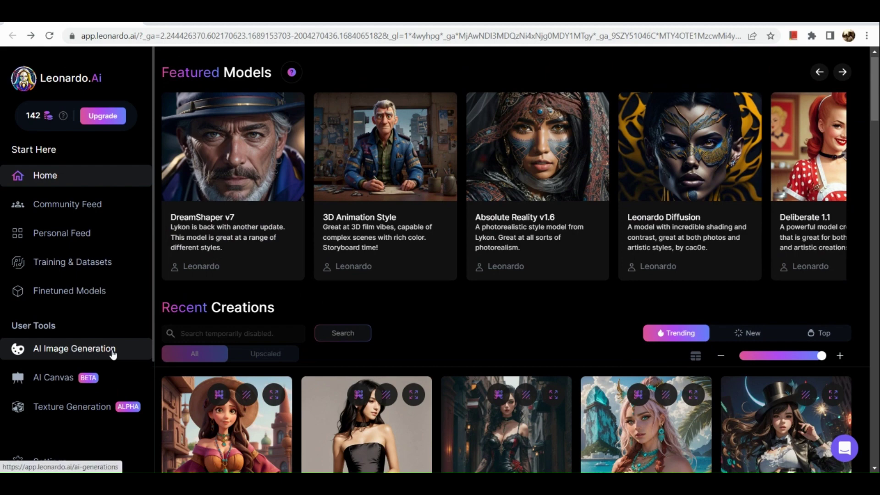
{"action": "left_click", "coordinate": [112, 353]}
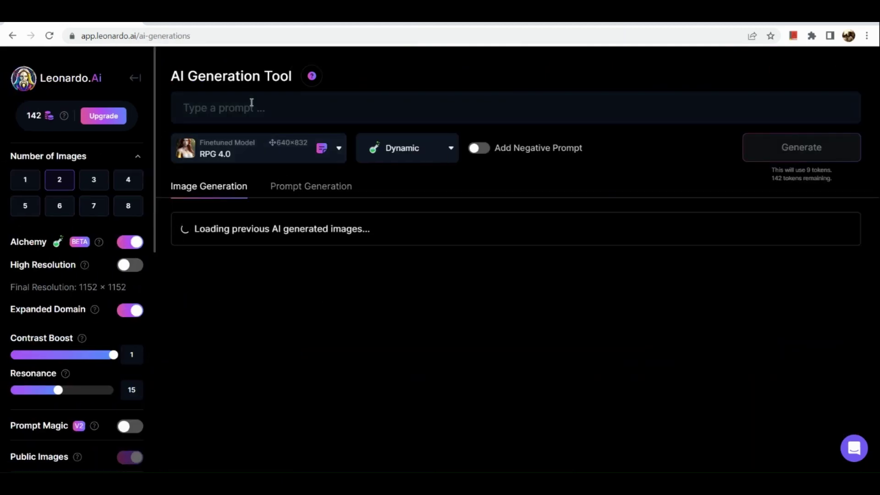
{"action": "left_click", "coordinate": [251, 103]}
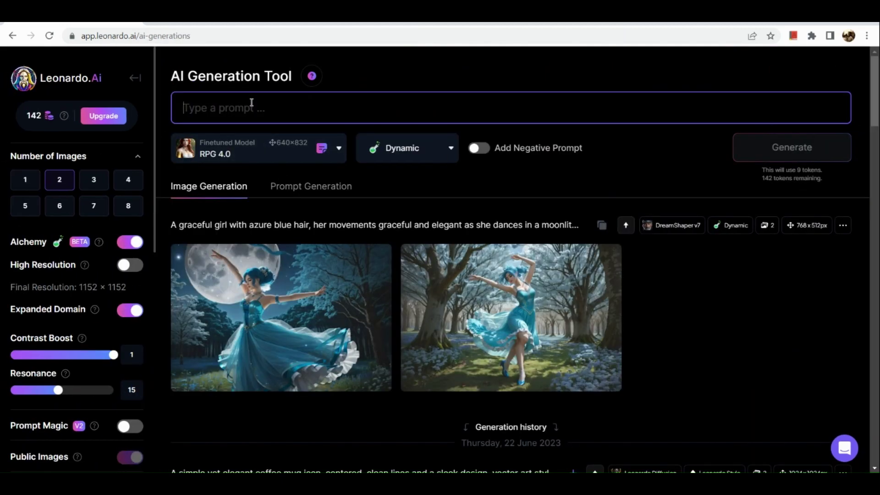
{"action": "key", "text": "ctrl+v"}
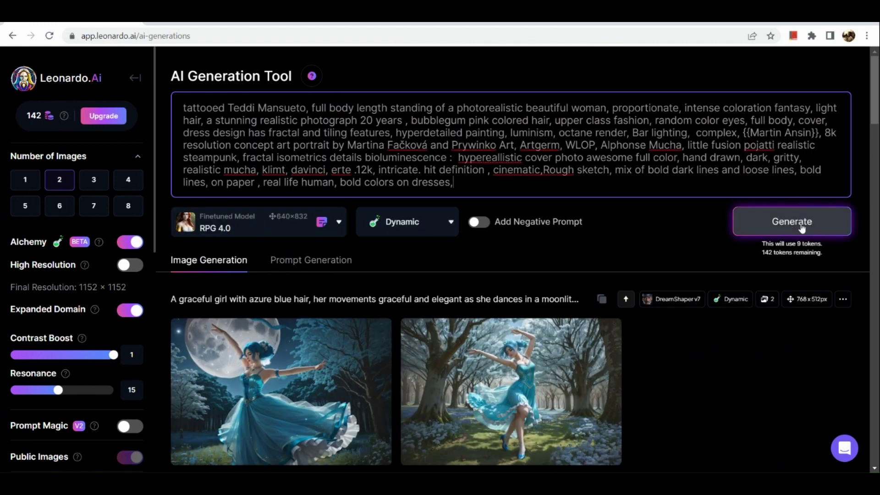
{"action": "left_click", "coordinate": [802, 224]}
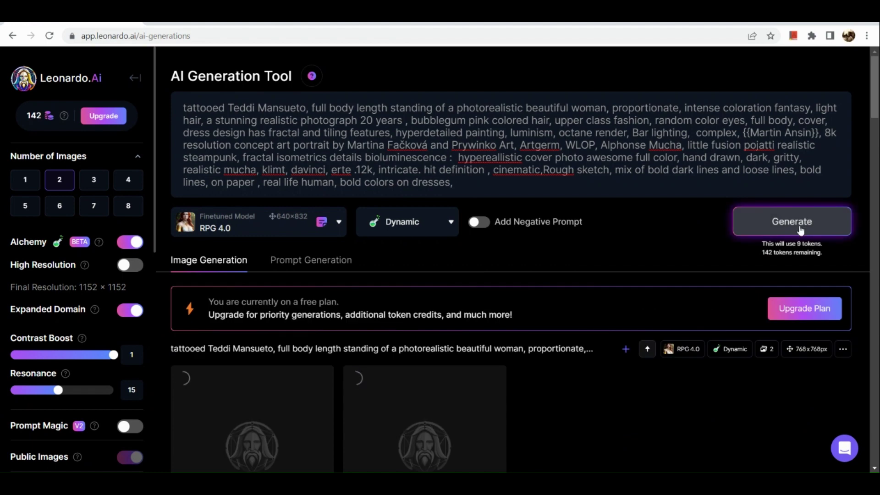
{"action": "scroll", "coordinate": [614, 273], "scroll_direction": "down", "scroll_amount": 4}
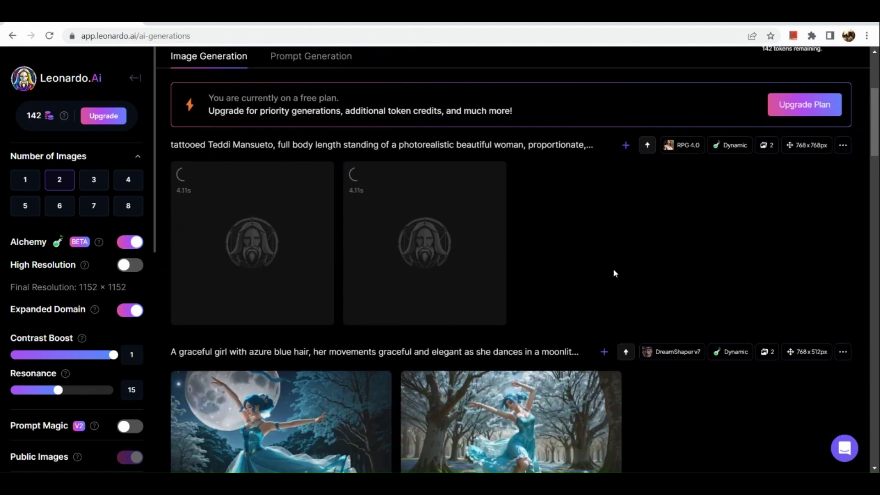
{"action": "scroll", "coordinate": [613, 270], "scroll_direction": "down", "scroll_amount": 1}
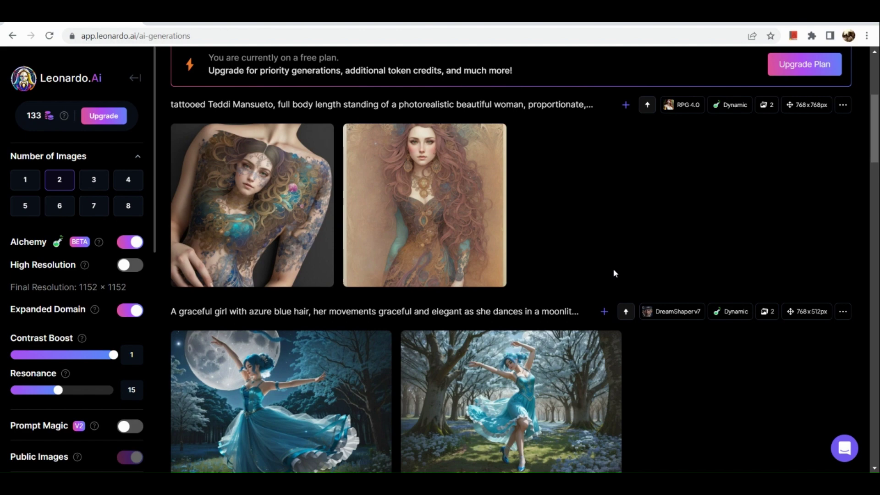
Step: Switch the model to DreamShaper 3.2 and generate two more images from that prompt
{"action": "scroll", "coordinate": [303, 206], "scroll_direction": "up", "scroll_amount": 3}
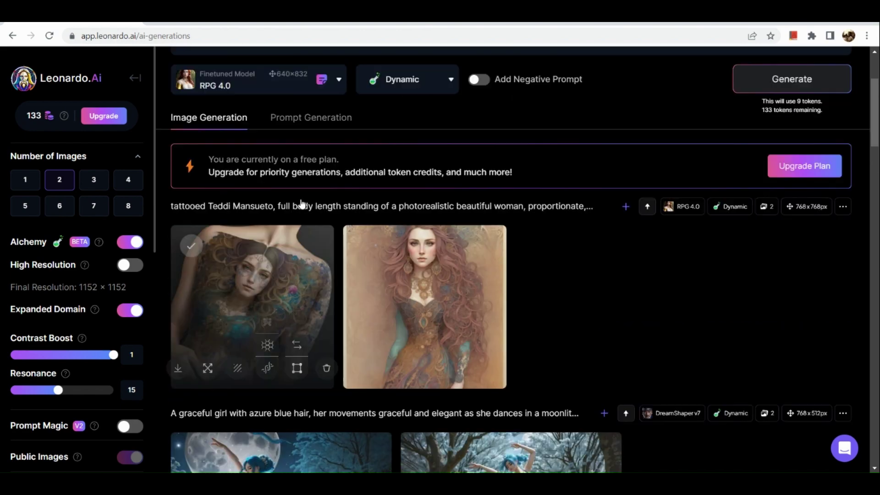
{"action": "left_click", "coordinate": [243, 102]}
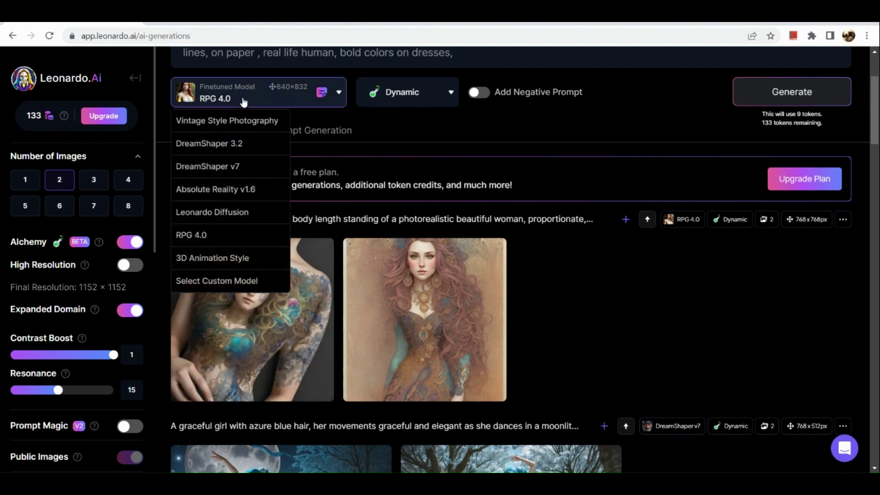
{"action": "left_click", "coordinate": [248, 144]}
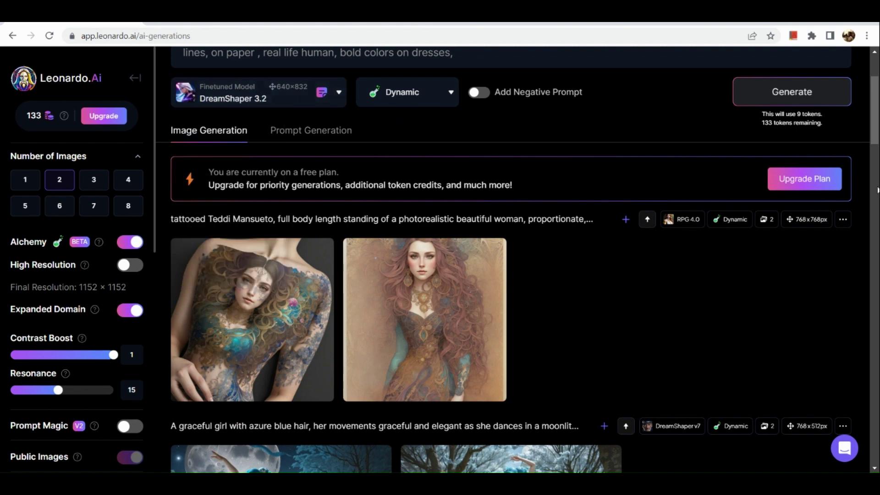
{"action": "scroll", "coordinate": [760, 91], "scroll_direction": "up", "scroll_amount": 1}
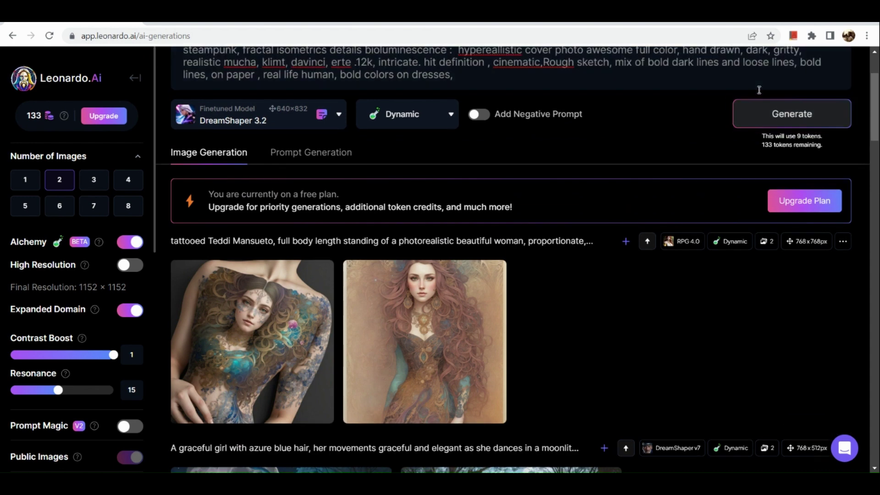
{"action": "left_click", "coordinate": [767, 115]}
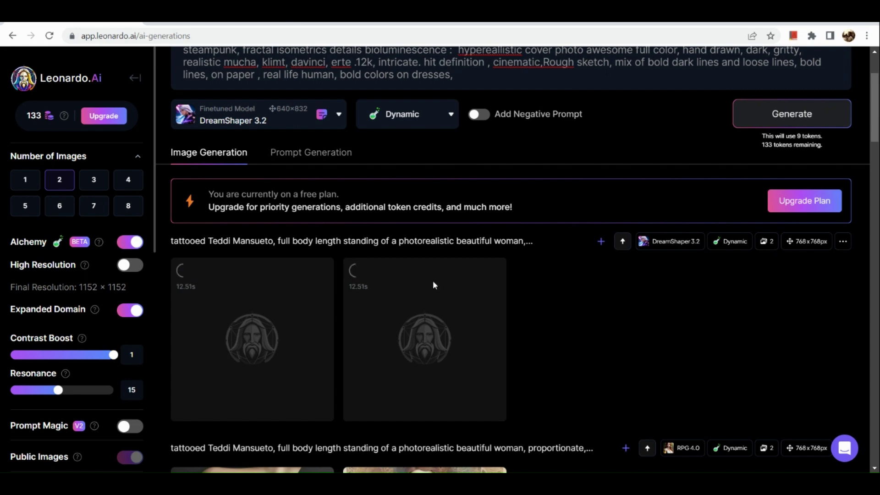
{"action": "scroll", "coordinate": [433, 282], "scroll_direction": "down", "scroll_amount": 1}
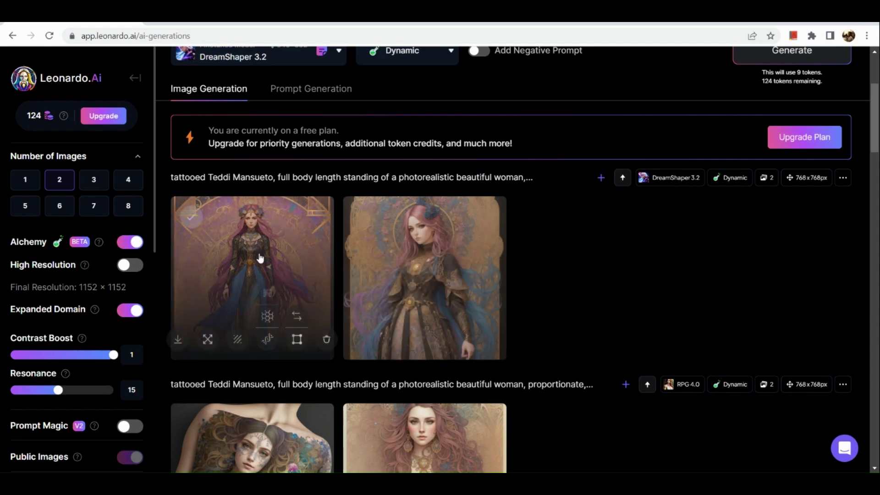
Step: Save the first pink-haired woman in blue gown image, then close the enlarged view
{"action": "scroll", "coordinate": [261, 255], "scroll_direction": "up", "scroll_amount": 5}
{"action": "scroll", "coordinate": [260, 258], "scroll_direction": "left", "scroll_amount": 5}
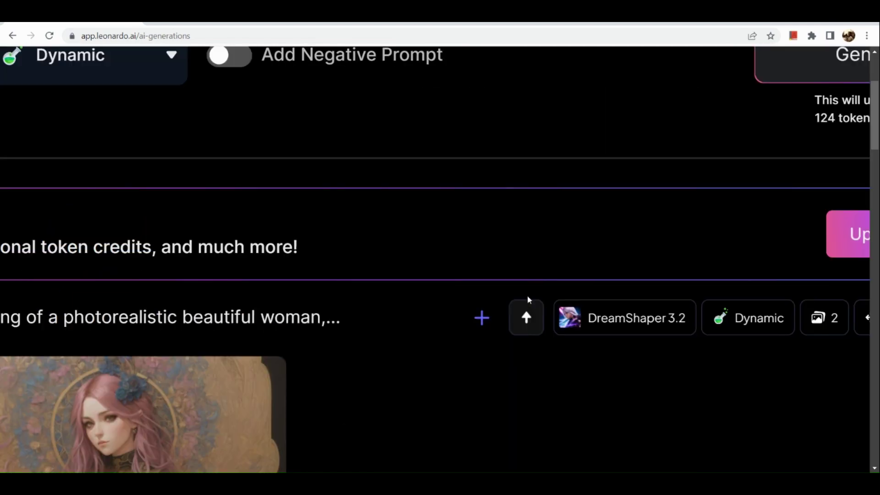
{"action": "left_click", "coordinate": [528, 301]}
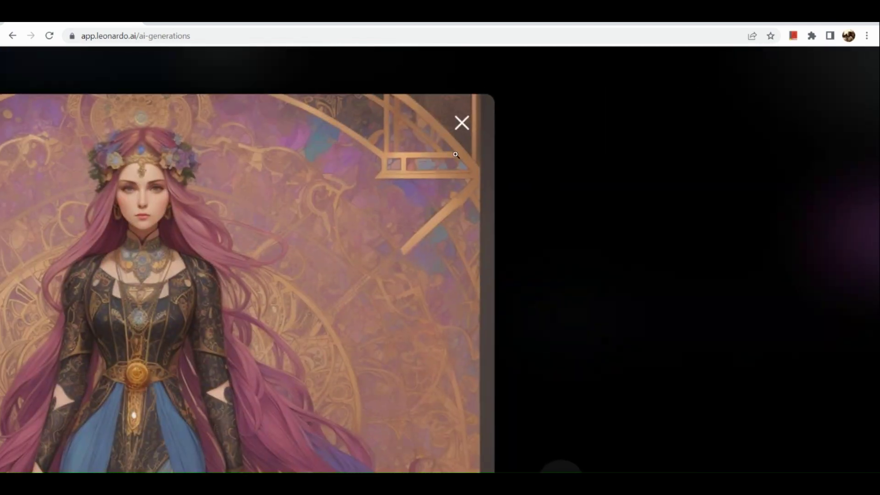
{"action": "left_click", "coordinate": [461, 122]}
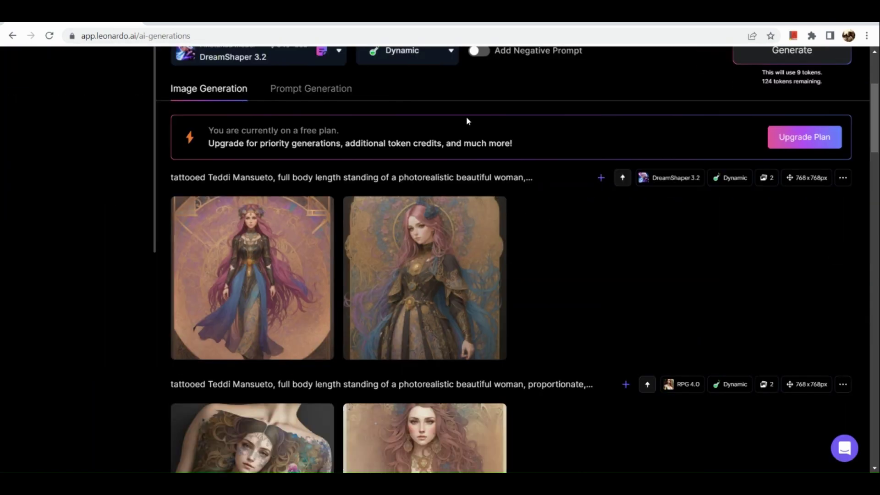
{"action": "left_click", "coordinate": [291, 239]}
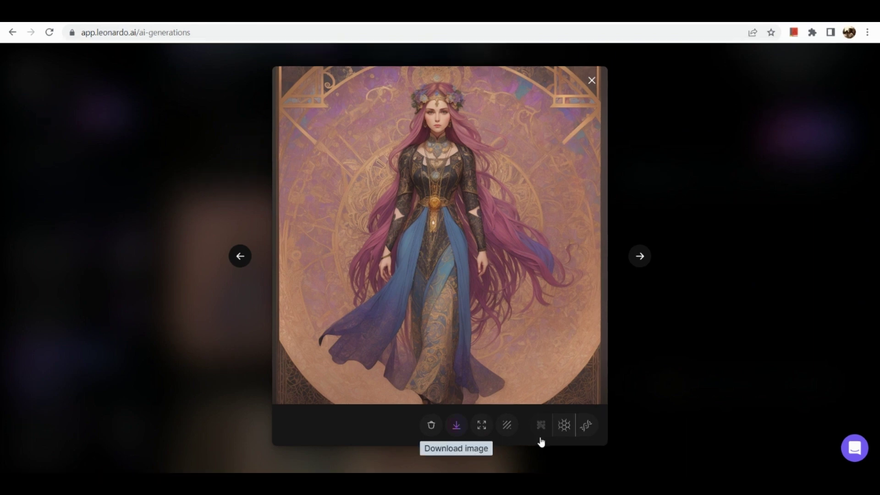
{"action": "left_click", "coordinate": [456, 428]}
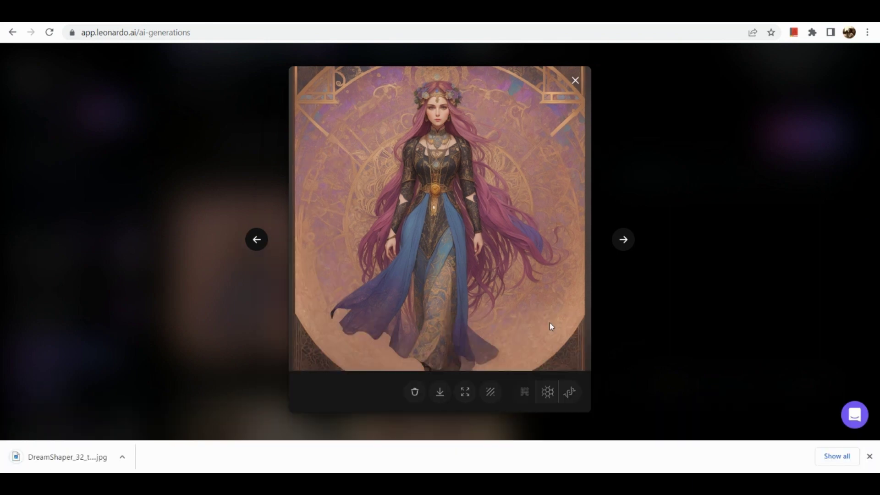
{"action": "left_click", "coordinate": [870, 456]}
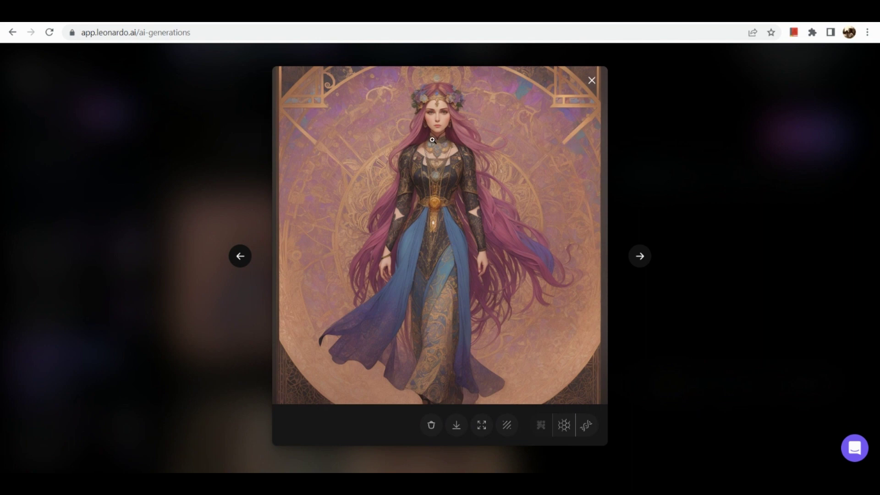
{"action": "left_click", "coordinate": [592, 81]}
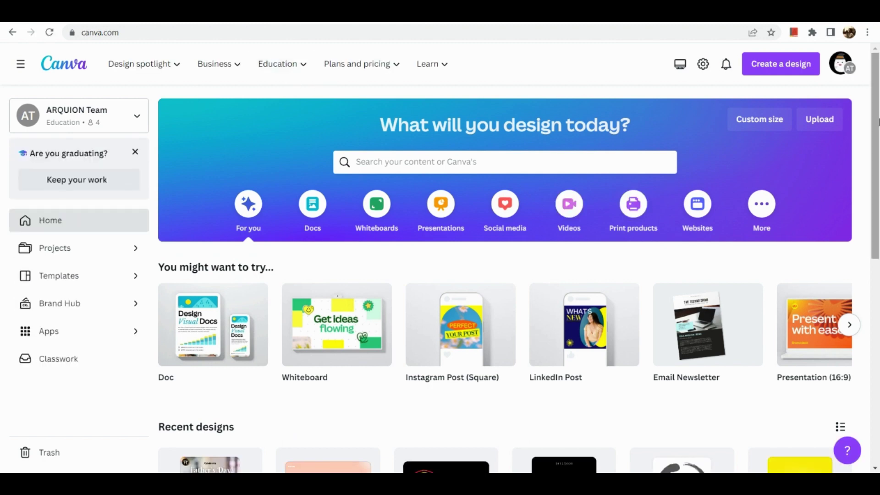
Step: Upload the downloaded DreamShaper image from the computer to Canva
{"action": "left_click", "coordinate": [830, 121]}
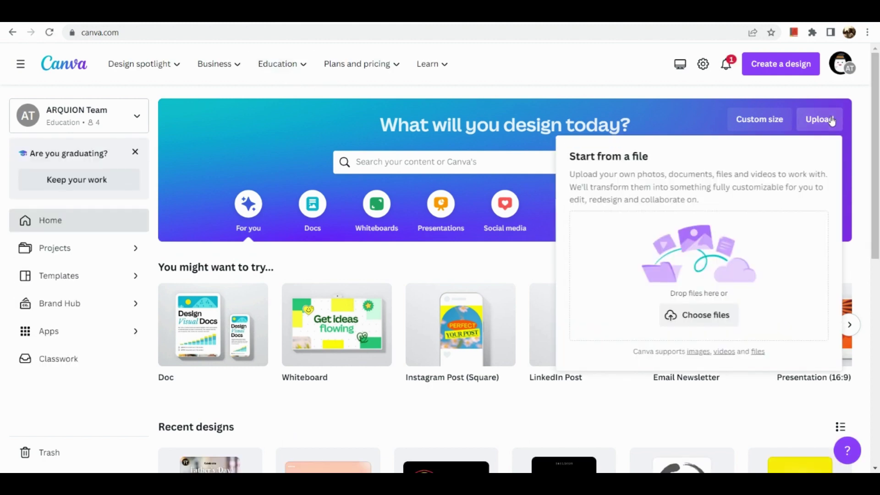
{"action": "left_click", "coordinate": [701, 315]}
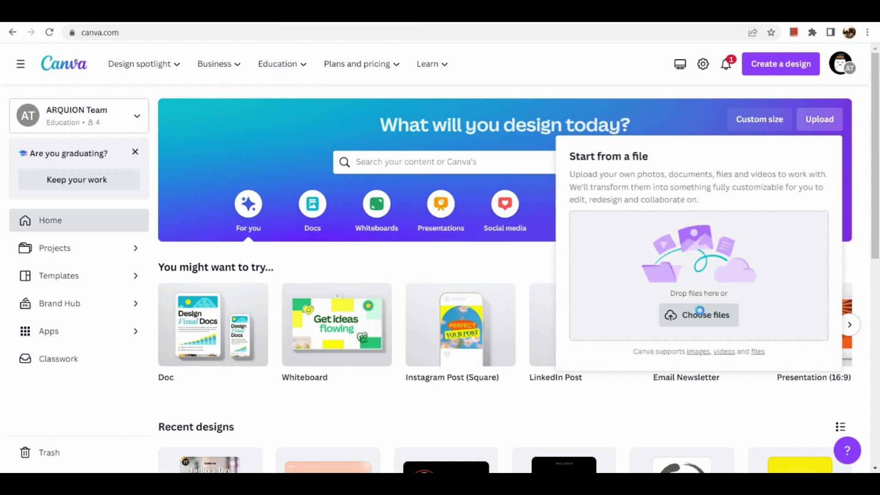
{"action": "left_click", "coordinate": [200, 157]}
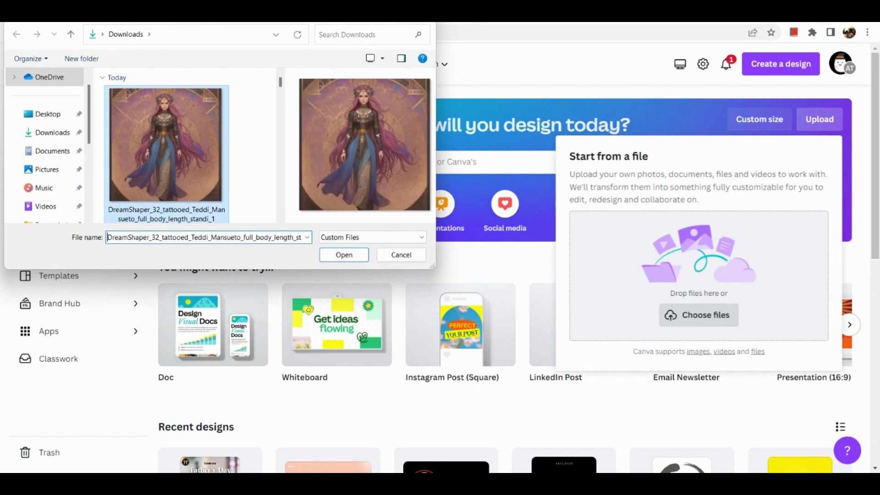
{"action": "double_click", "coordinate": [200, 157]}
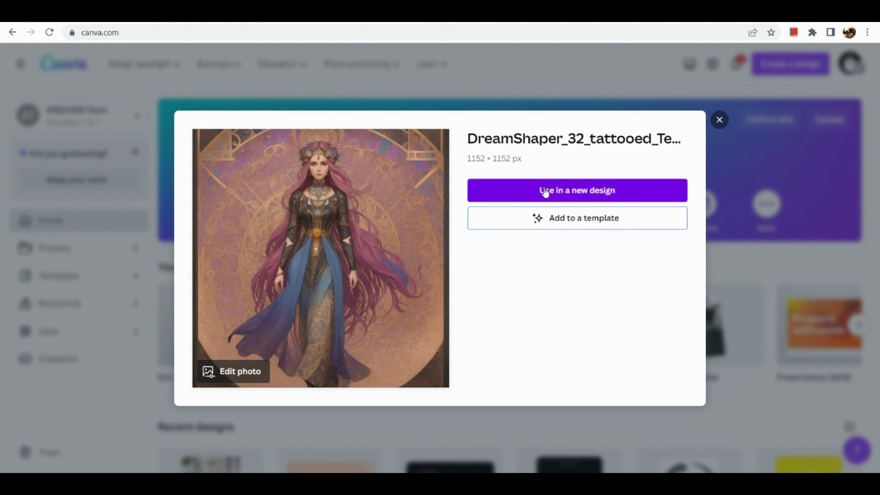
Step: Start a new design from the uploaded image and choose Custom size
{"action": "left_click", "coordinate": [545, 193]}
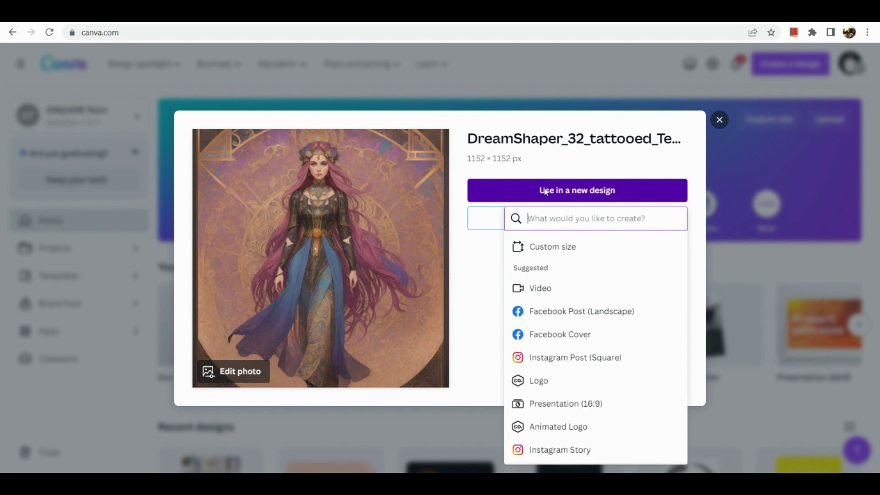
{"action": "left_click", "coordinate": [568, 189]}
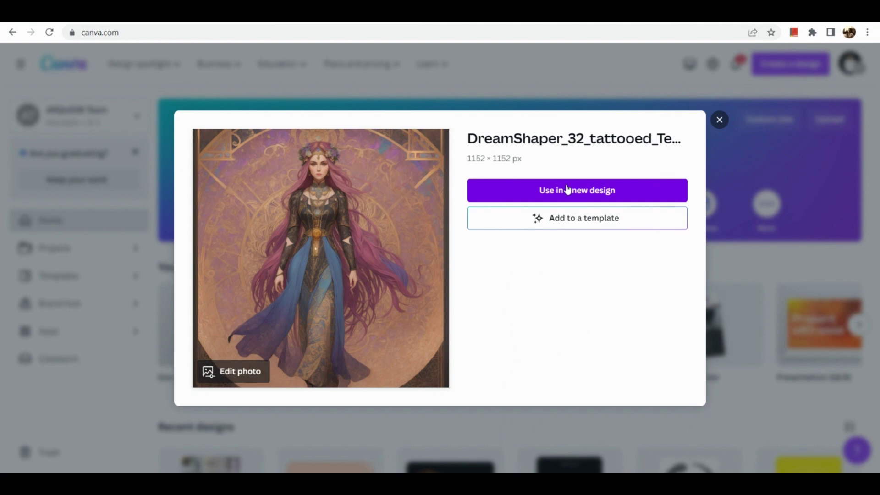
{"action": "left_click", "coordinate": [567, 189]}
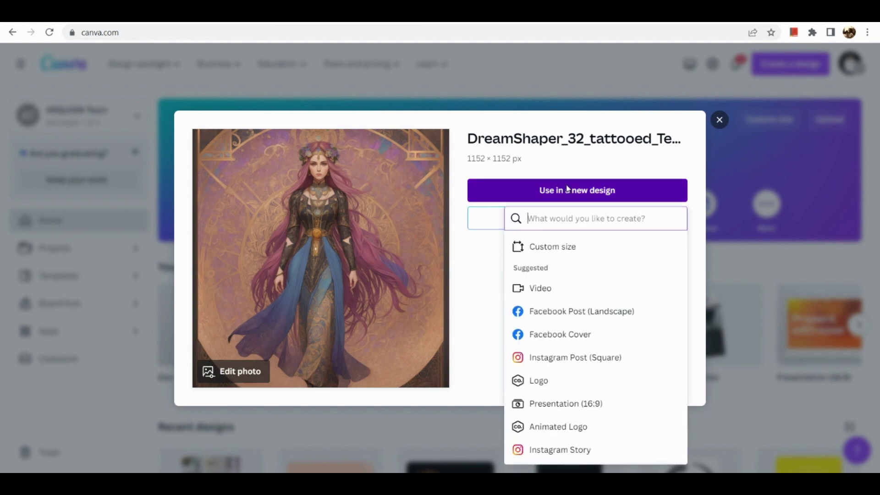
{"action": "left_click", "coordinate": [568, 189]}
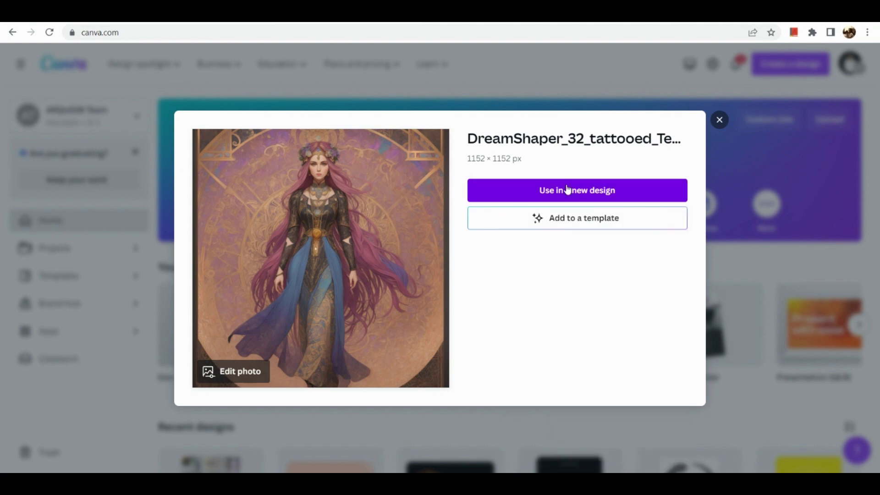
{"action": "left_click", "coordinate": [568, 189]}
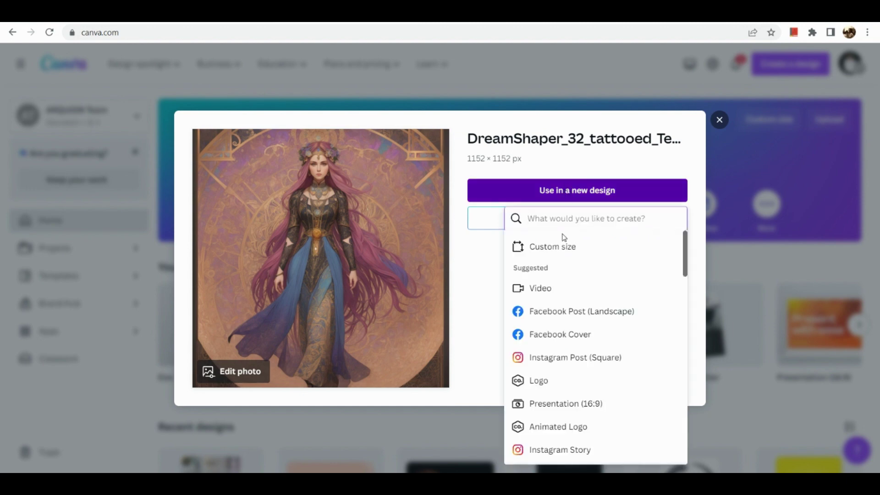
{"action": "left_click", "coordinate": [564, 248]}
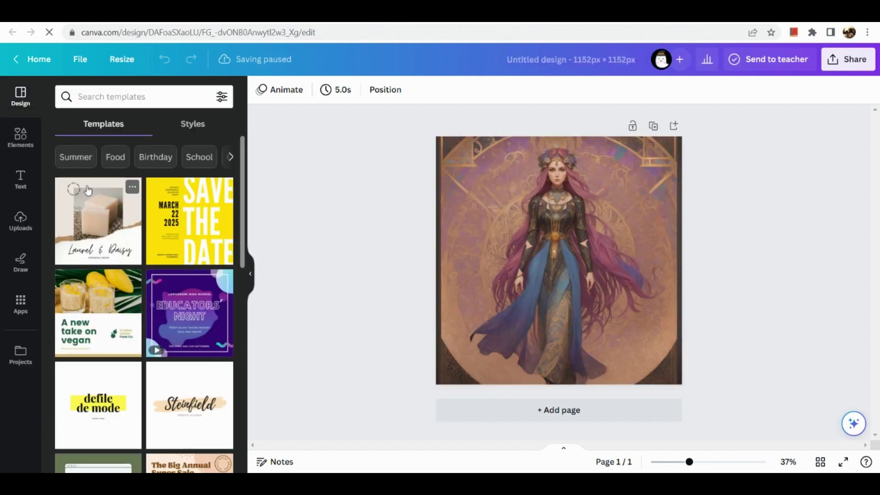
Step: Select the woman image on the new 1152 × 1152 px page
{"action": "left_click", "coordinate": [481, 215]}
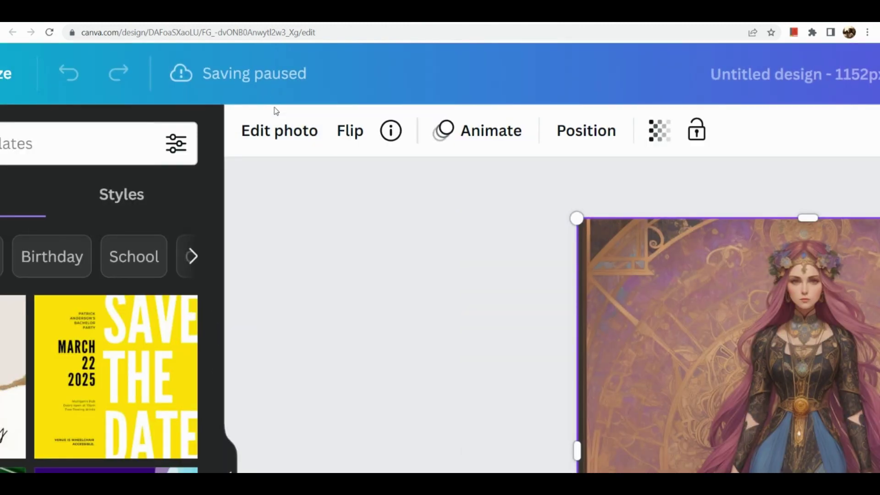
{"action": "scroll", "coordinate": [274, 107], "scroll_direction": "down", "scroll_amount": 2}
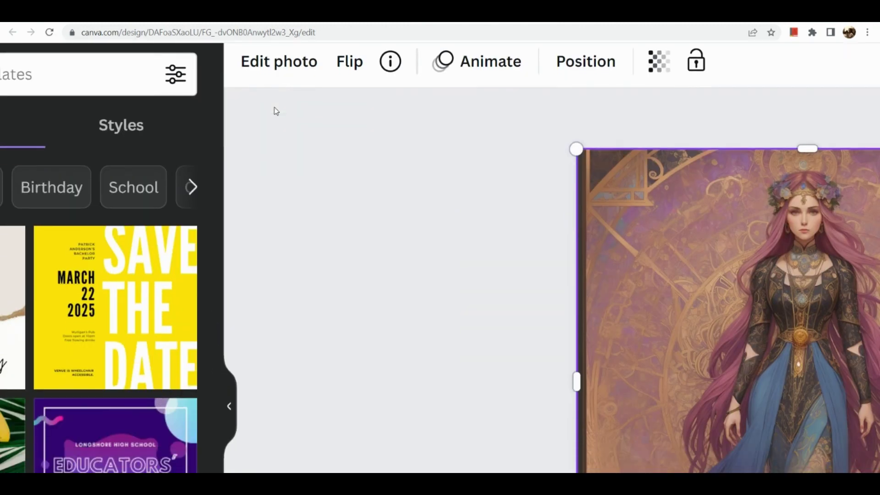
Step: Run BG Remover from Edit photo to strip the ornate golden background
{"action": "left_click", "coordinate": [295, 63]}
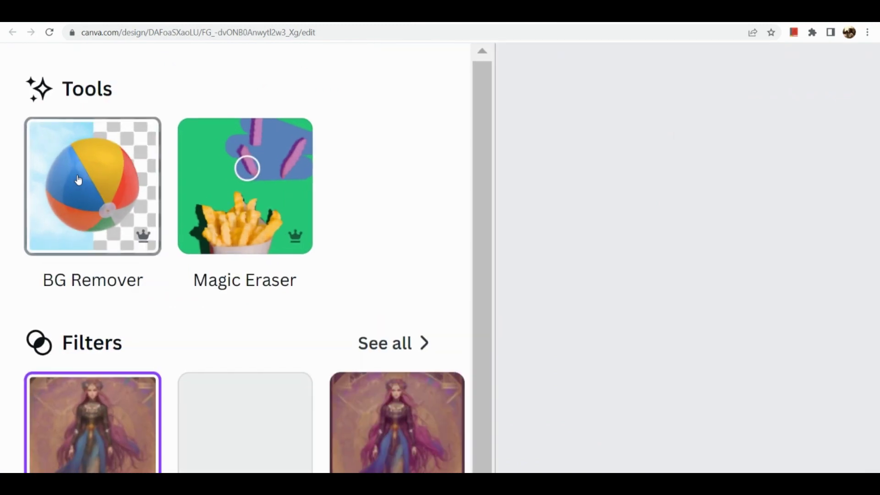
{"action": "left_click", "coordinate": [78, 180]}
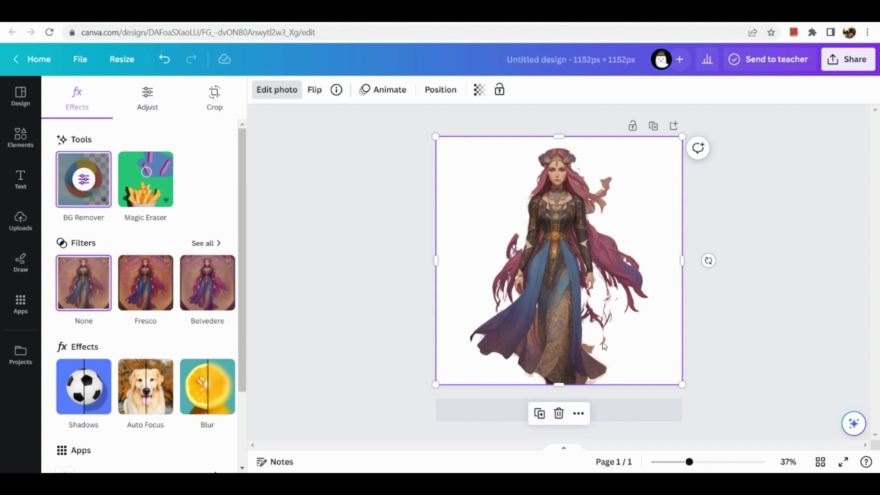
{"action": "scroll", "coordinate": [613, 271], "scroll_direction": "up", "scroll_amount": 3}
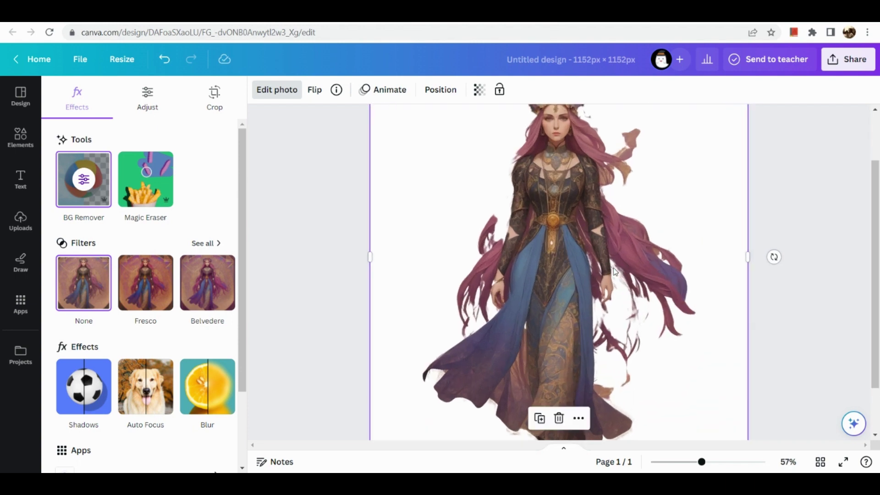
{"action": "scroll", "coordinate": [615, 271], "scroll_direction": "down", "scroll_amount": 5}
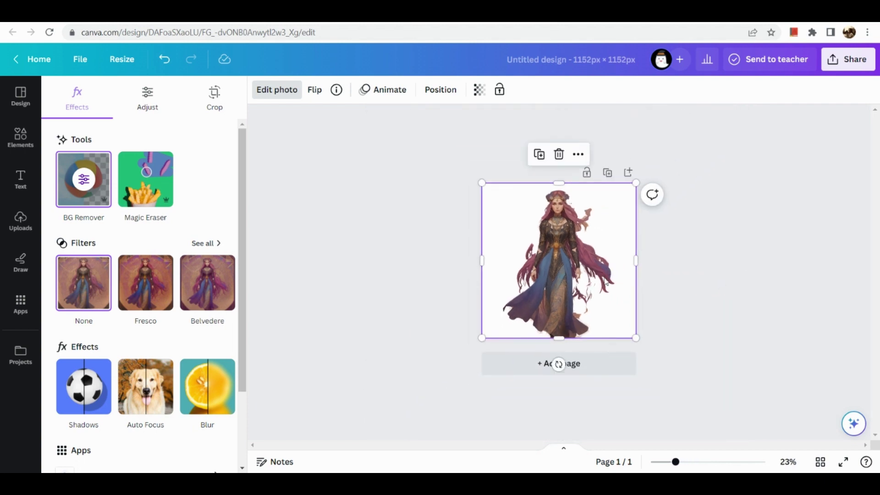
{"action": "scroll", "coordinate": [578, 306], "scroll_direction": "up", "scroll_amount": 5}
{"action": "scroll", "coordinate": [579, 306], "scroll_direction": "up", "scroll_amount": 2}
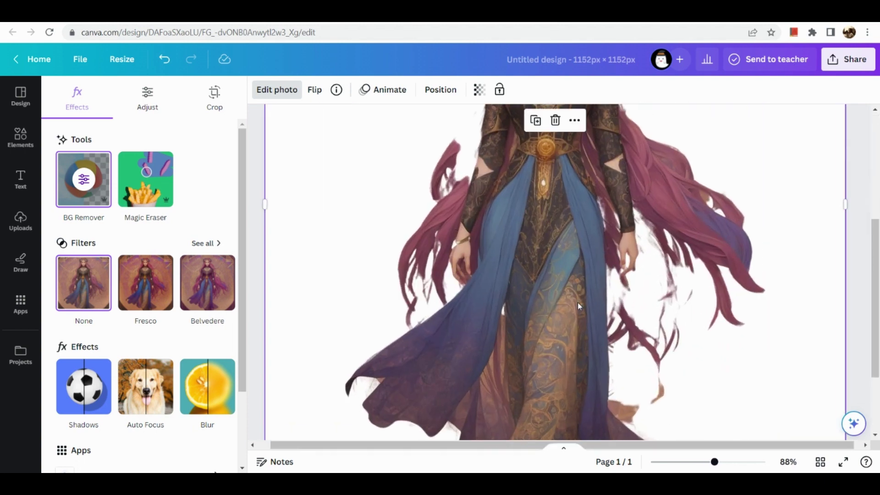
{"action": "scroll", "coordinate": [578, 307], "scroll_direction": "down", "scroll_amount": 3}
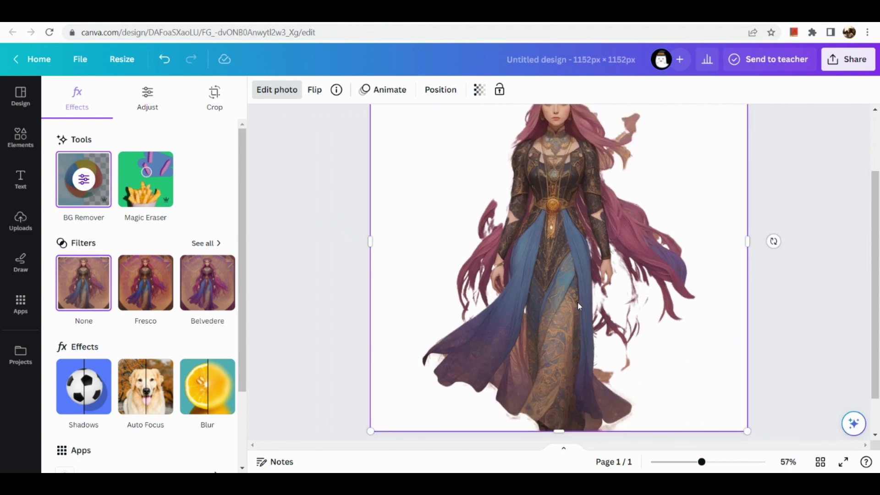
{"action": "scroll", "coordinate": [579, 306], "scroll_direction": "down", "scroll_amount": 2}
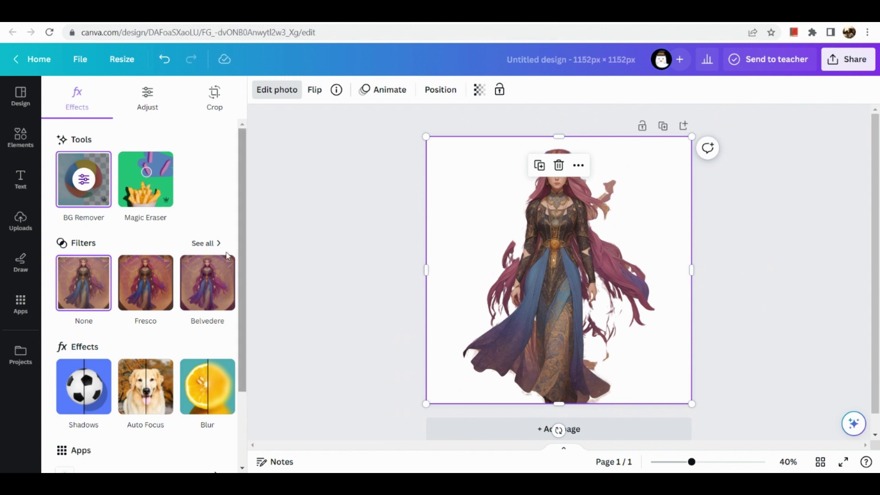
Step: Download the avatar design as PNG with Transparent background ticked
{"action": "left_click", "coordinate": [21, 136]}
{"action": "left_click", "coordinate": [847, 59]}
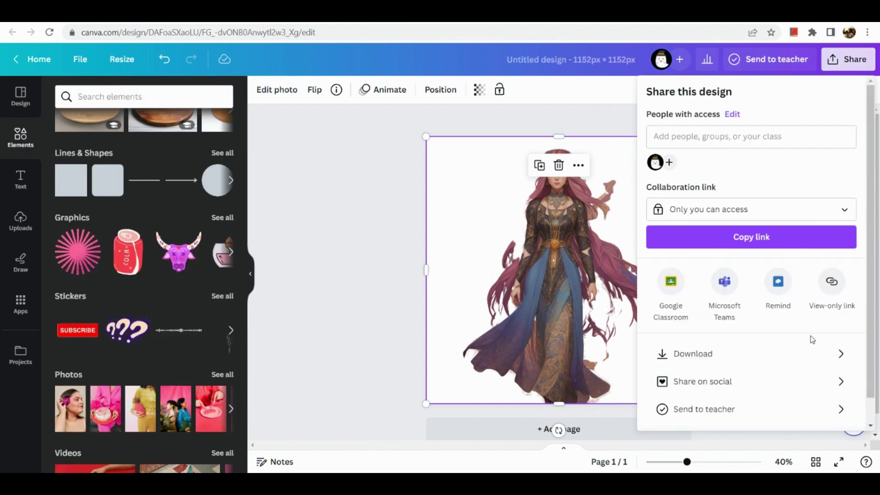
{"action": "left_click", "coordinate": [807, 354]}
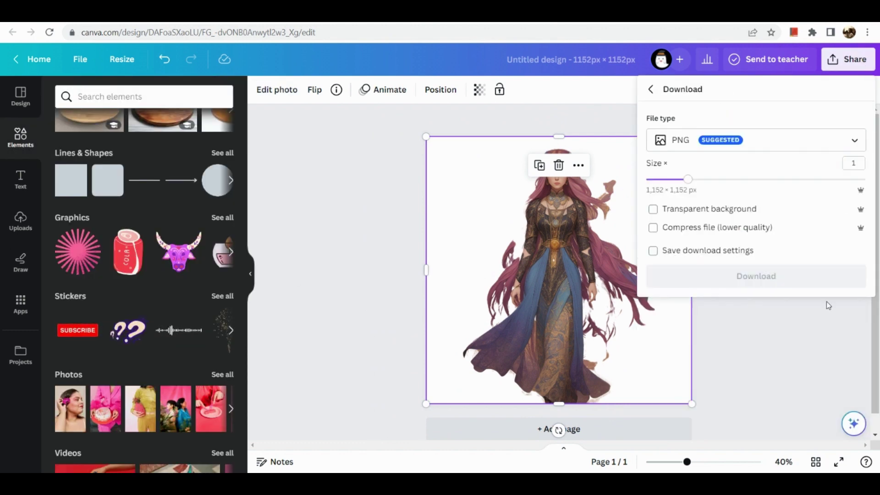
{"action": "left_click", "coordinate": [758, 211]}
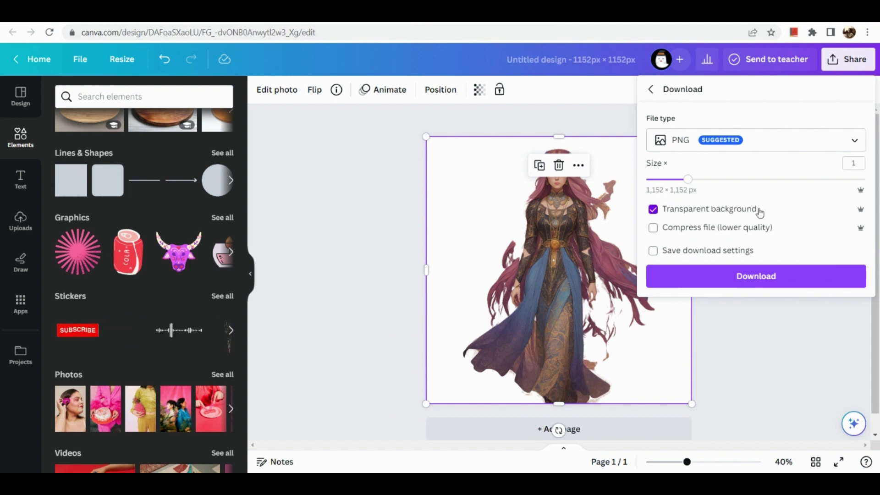
{"action": "left_click", "coordinate": [775, 282]}
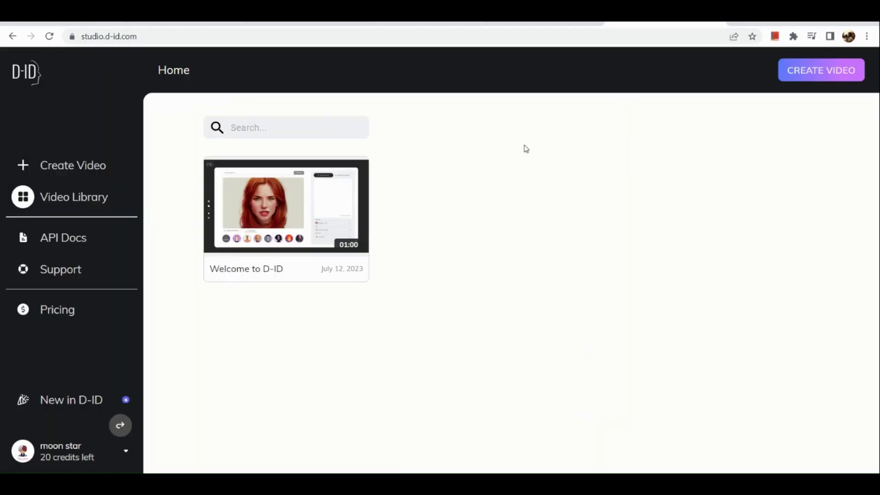
Step: Create a new video and upload the downloaded voice recording as its audio
{"action": "left_click", "coordinate": [855, 78]}
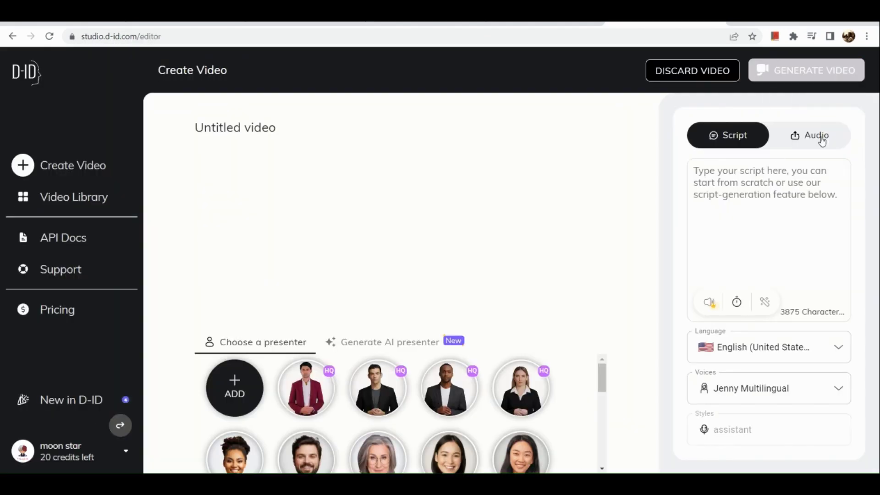
{"action": "left_click", "coordinate": [830, 137]}
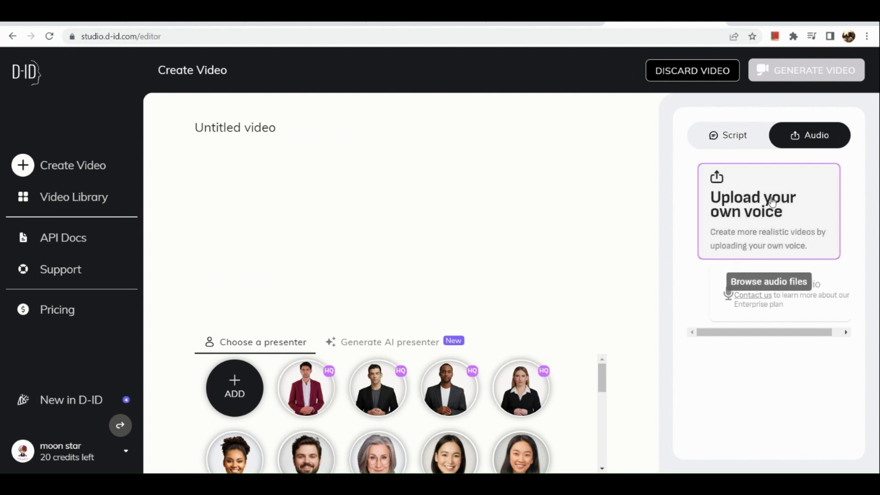
{"action": "left_click", "coordinate": [773, 200]}
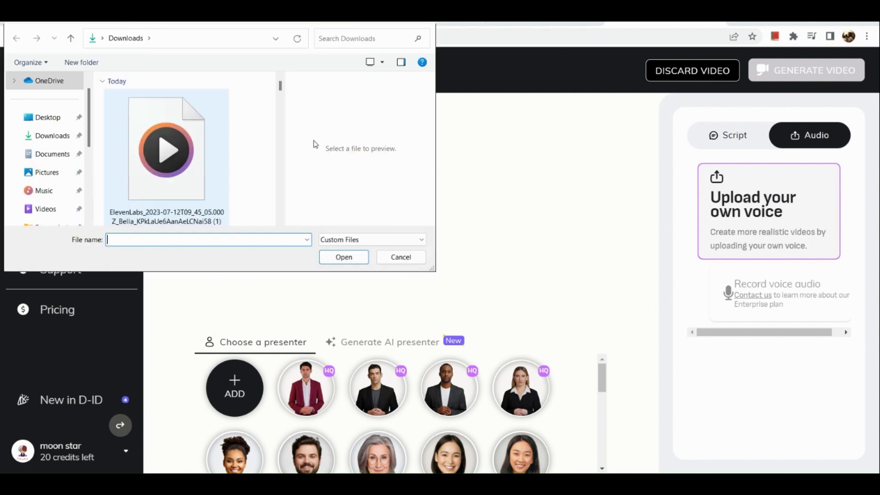
{"action": "double_click", "coordinate": [192, 161]}
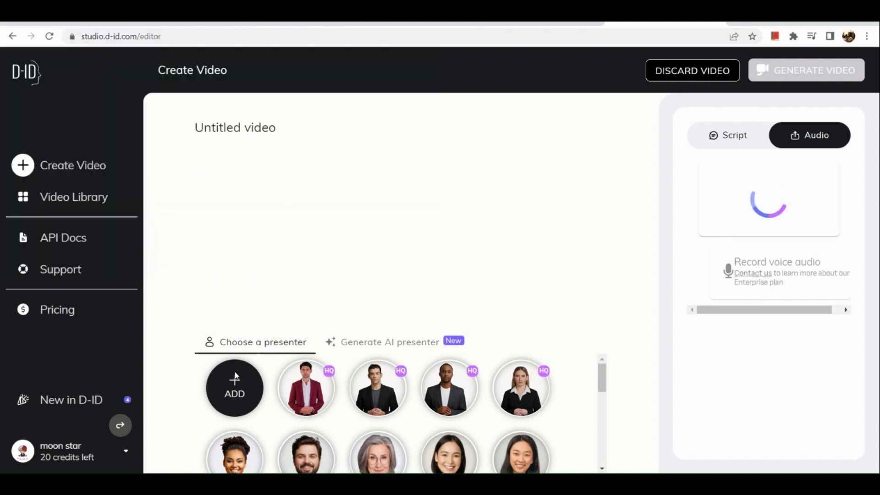
Step: Add the pink-haired woman avatar image as the presenter
{"action": "mouse_move", "coordinate": [232, 393]}
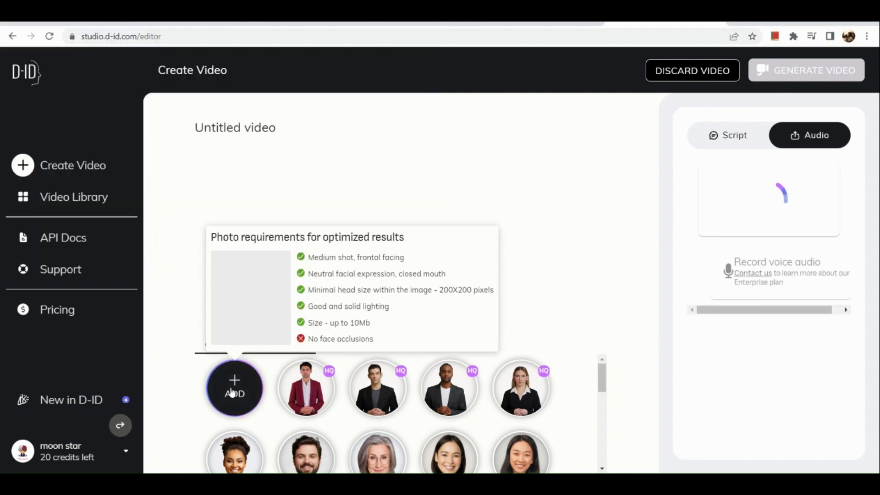
{"action": "left_click", "coordinate": [232, 394]}
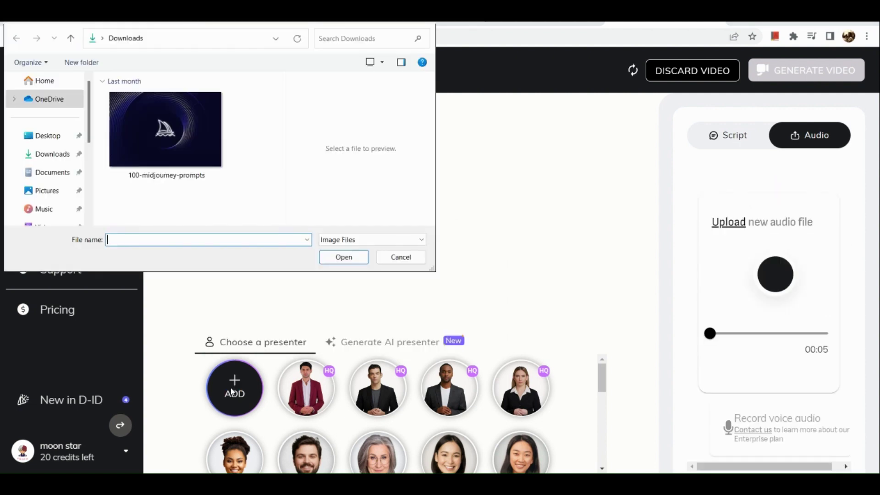
{"action": "key", "text": "Escape"}
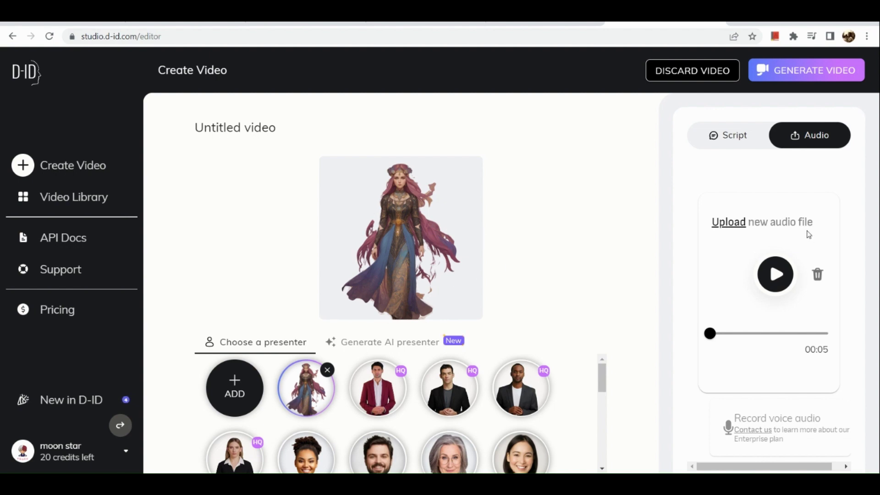
Step: Generate the talking avatar video, confirming the 1-credit cost
{"action": "left_click", "coordinate": [830, 68]}
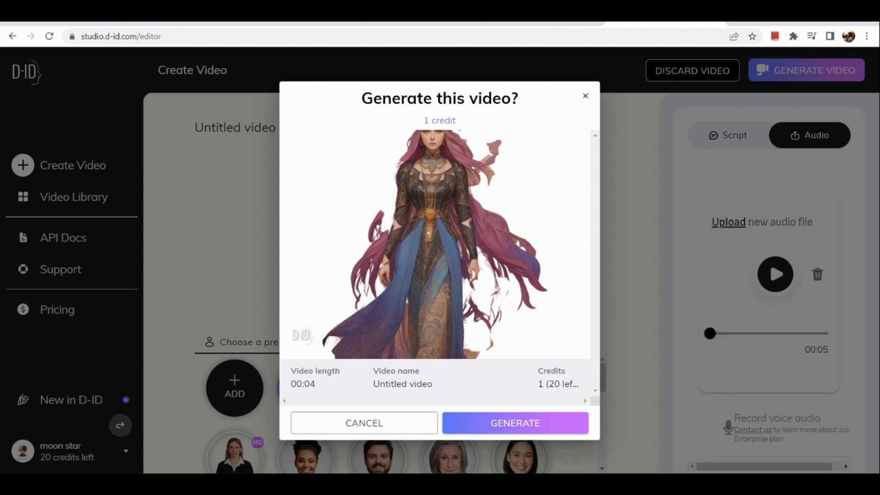
{"action": "left_click", "coordinate": [574, 423]}
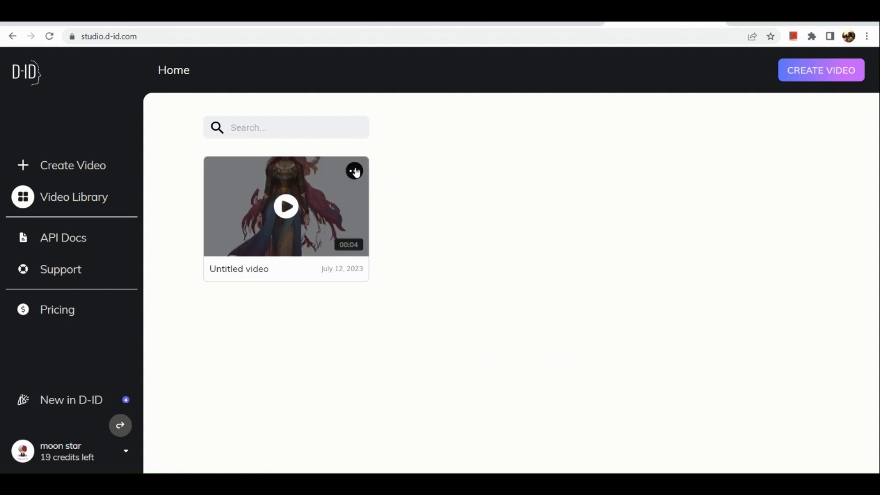
Step: Download the generated D-ID avatar video as 'Untitled video (1).mp4' and close the player
{"action": "left_click", "coordinate": [286, 206]}
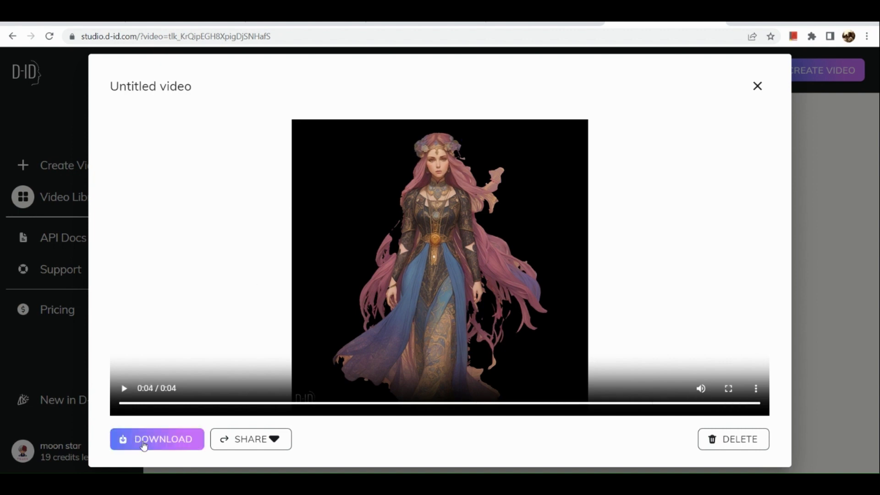
{"action": "left_click", "coordinate": [144, 441]}
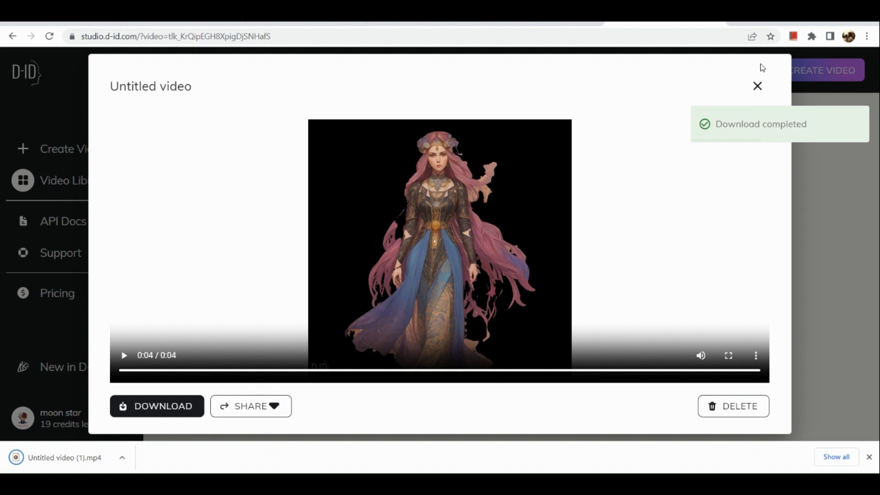
{"action": "left_click", "coordinate": [758, 86]}
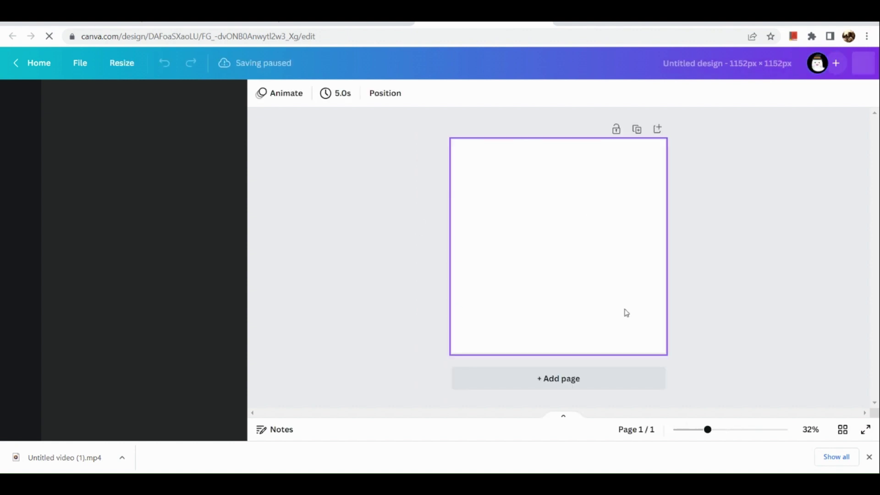
Step: Add a blank page 2 and upload 'Untitled video (1).mp4' from Downloads to Canva
{"action": "left_click", "coordinate": [601, 381]}
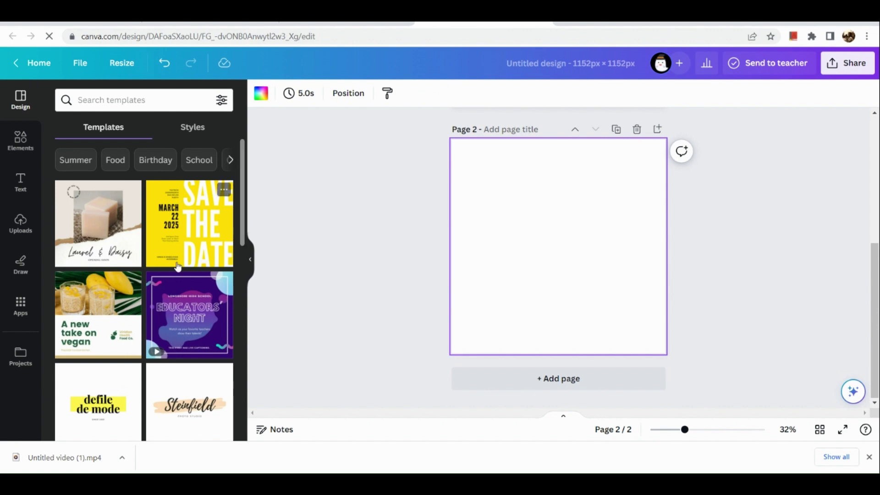
{"action": "left_click", "coordinate": [25, 223]}
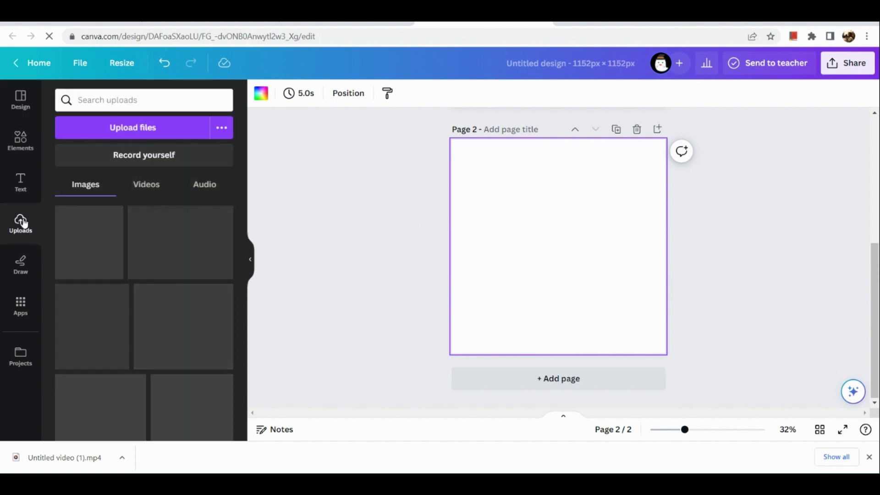
{"action": "left_click", "coordinate": [153, 131]}
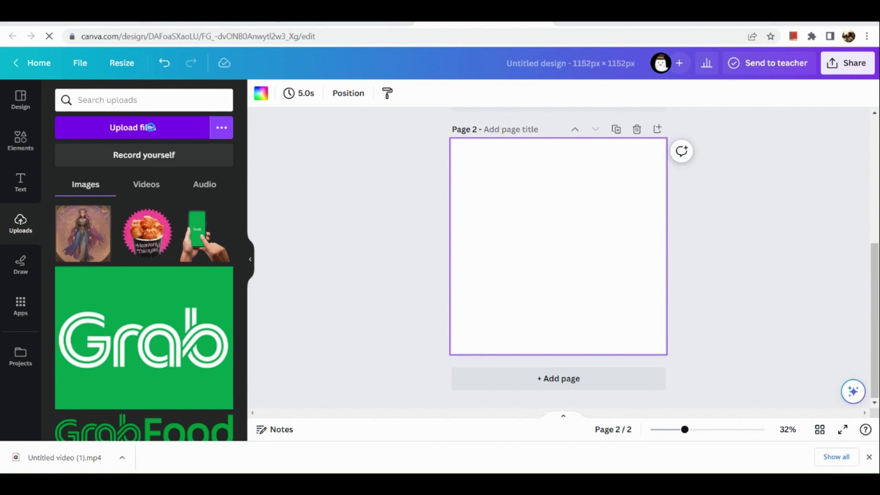
{"action": "left_click", "coordinate": [151, 130]}
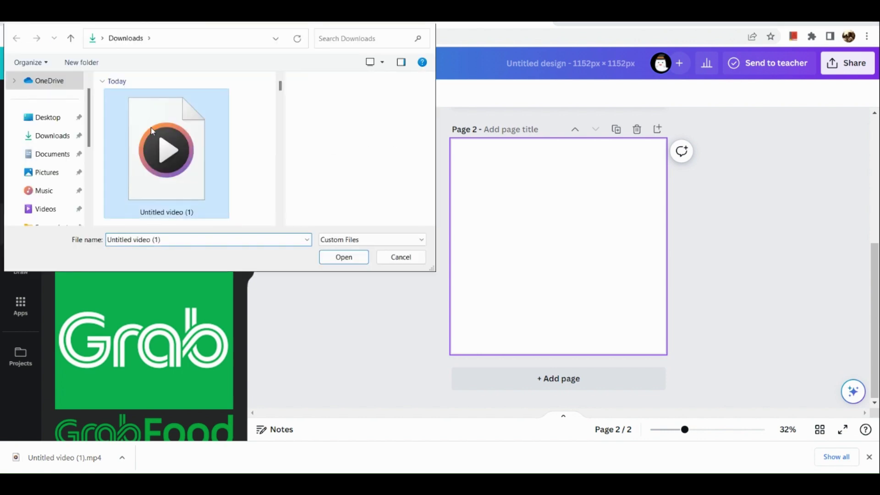
{"action": "double_click", "coordinate": [151, 128]}
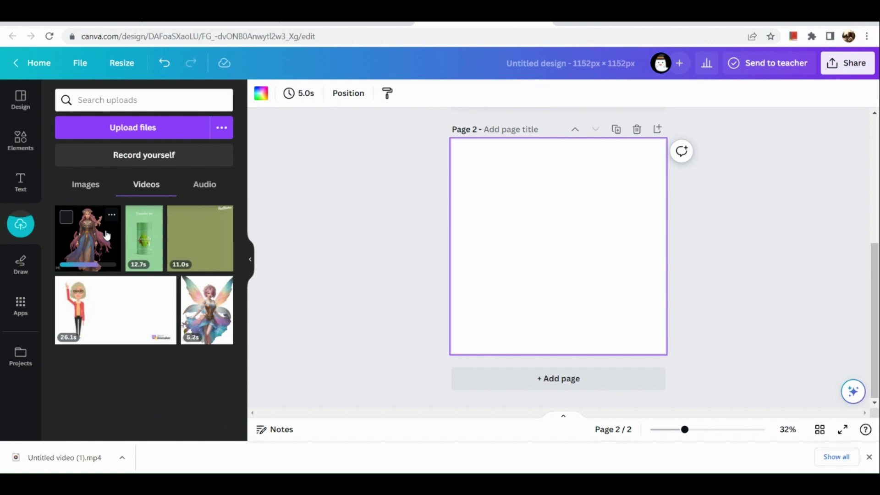
Step: Drop the 4.8s avatar video onto page 2 and stretch it to cover the square page
{"action": "left_click_drag", "start_coordinate": [106, 235], "coordinate": [487, 191]}
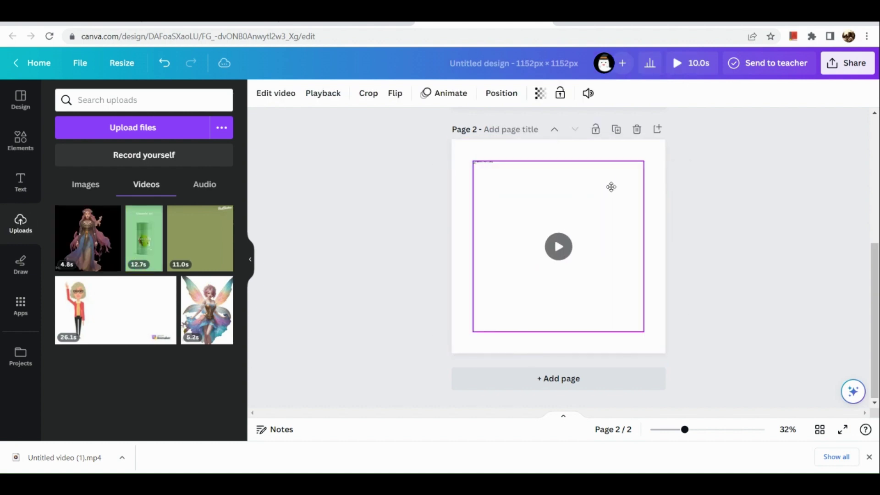
{"action": "right_click", "coordinate": [624, 174]}
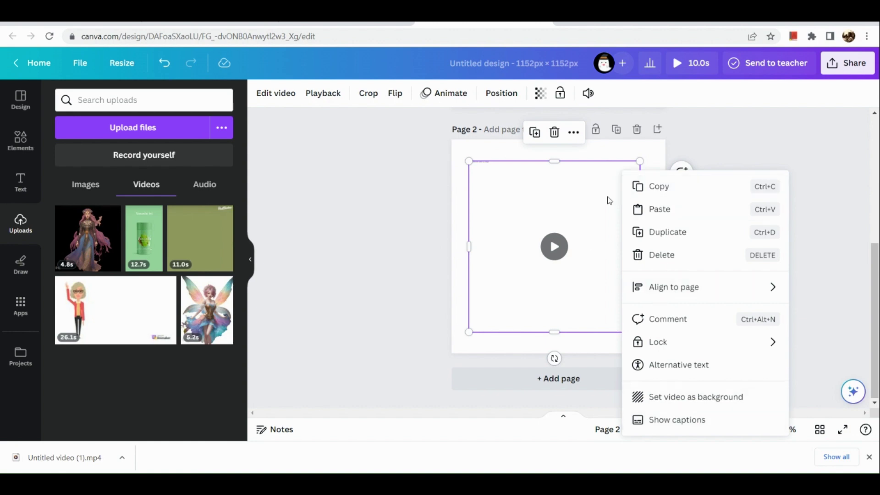
{"action": "left_click", "coordinate": [640, 161]}
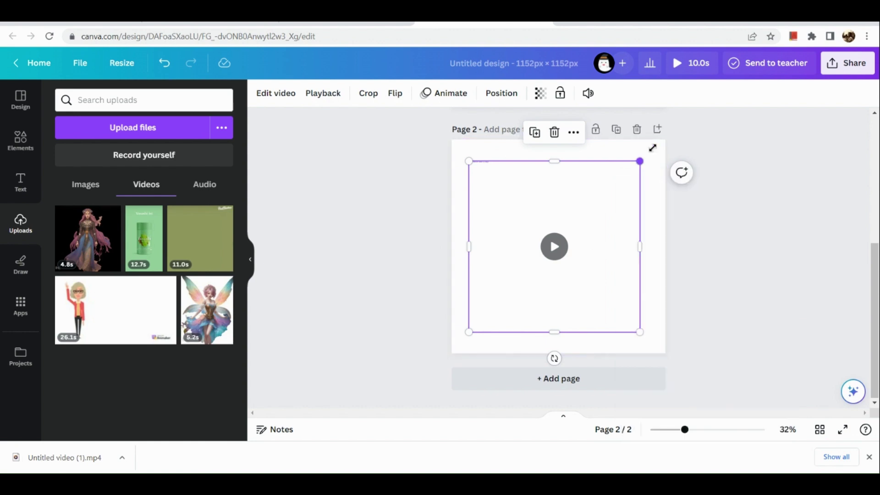
{"action": "mouse_move", "coordinate": [652, 148]}
{"action": "left_mouse_down"}
{"action": "mouse_move", "coordinate": [669, 131]}
{"action": "mouse_move", "coordinate": [661, 140]}
{"action": "left_mouse_up"}
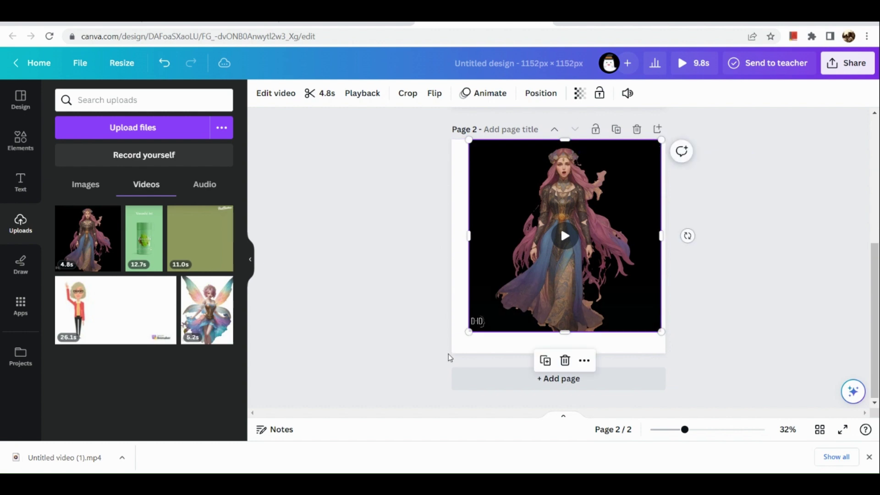
{"action": "left_click_drag", "start_coordinate": [469, 331], "coordinate": [452, 349]}
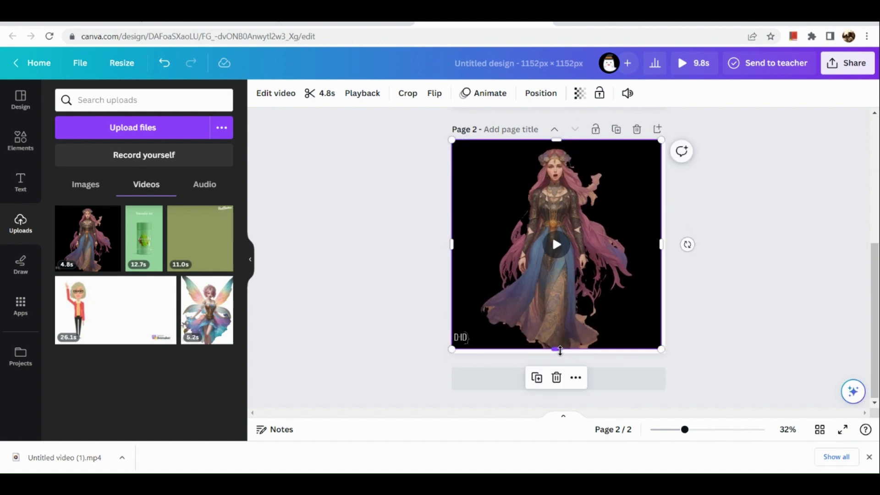
{"action": "left_click_drag", "start_coordinate": [561, 353], "coordinate": [562, 357]}
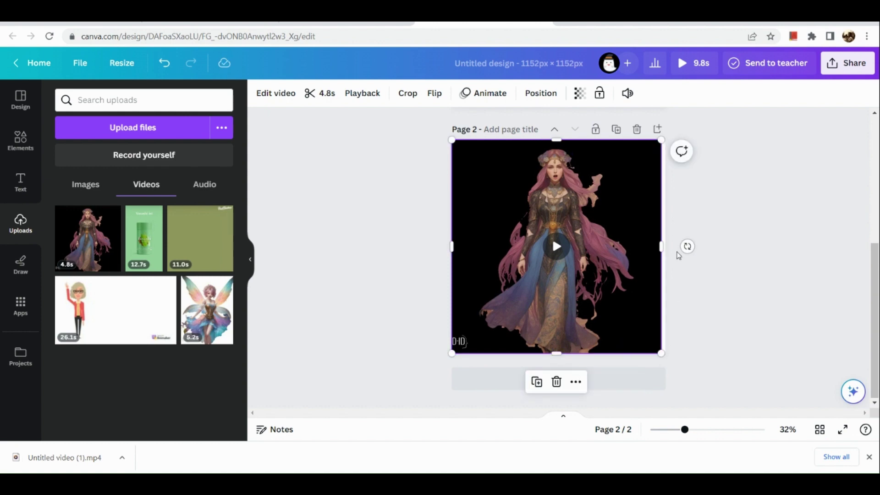
{"action": "left_click_drag", "start_coordinate": [662, 249], "coordinate": [666, 248]}
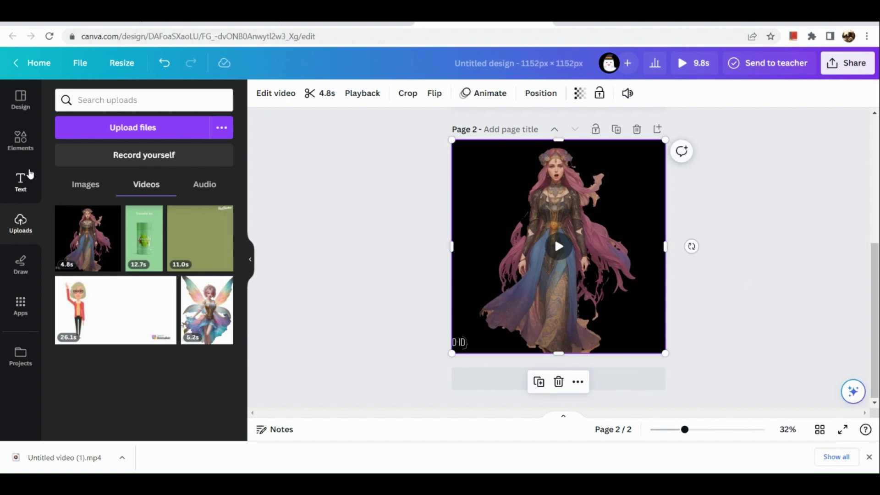
Step: Run Background Remover on the page 2 avatar video
{"action": "left_click", "coordinate": [265, 96]}
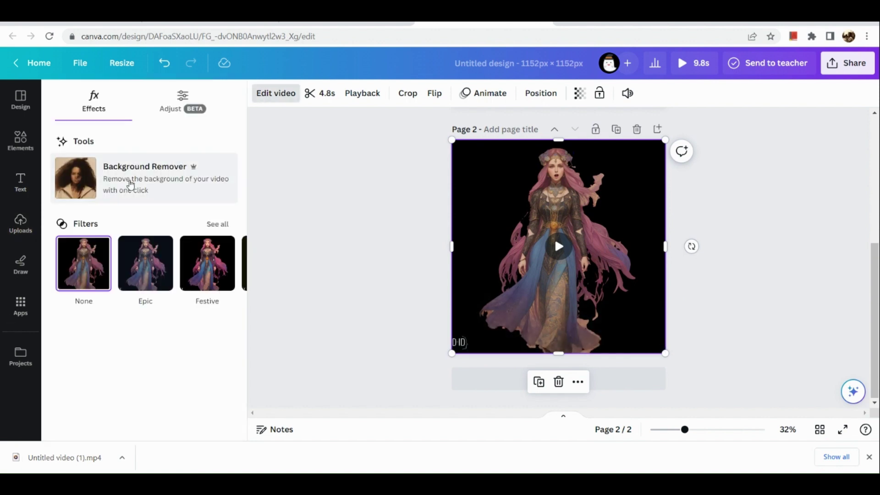
{"action": "left_click", "coordinate": [130, 184]}
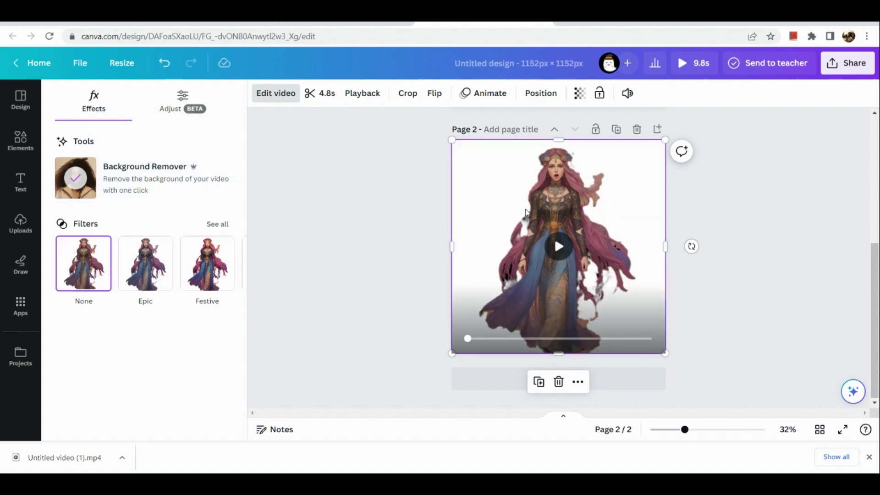
Step: Search the Elements library for 'enchanted garden'
{"action": "left_click", "coordinate": [21, 224]}
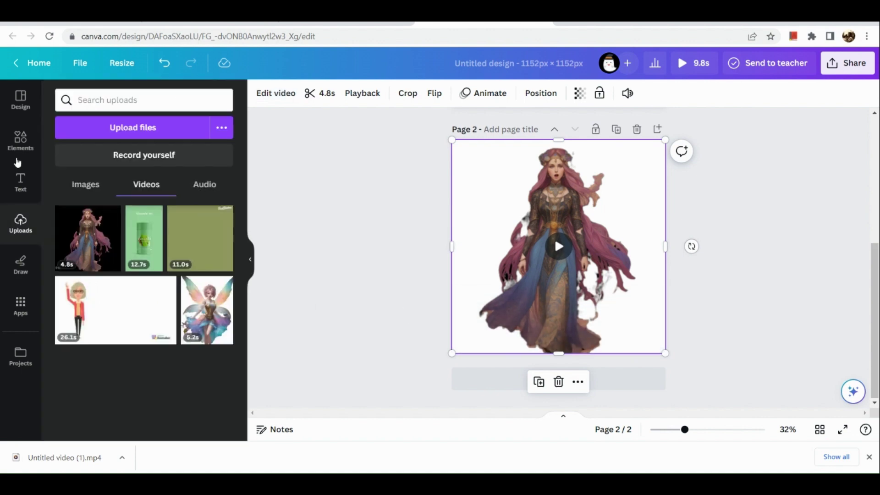
{"action": "left_click", "coordinate": [23, 138]}
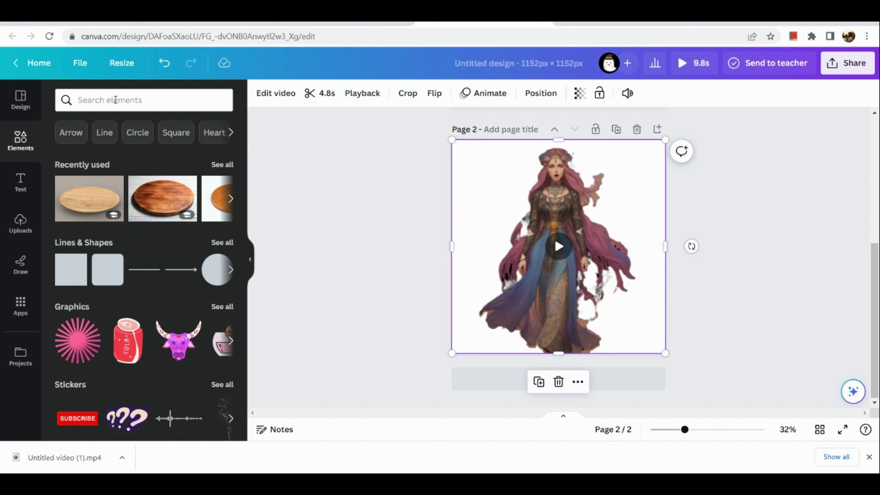
{"action": "scroll", "coordinate": [104, 240], "scroll_direction": "down", "scroll_amount": 12}
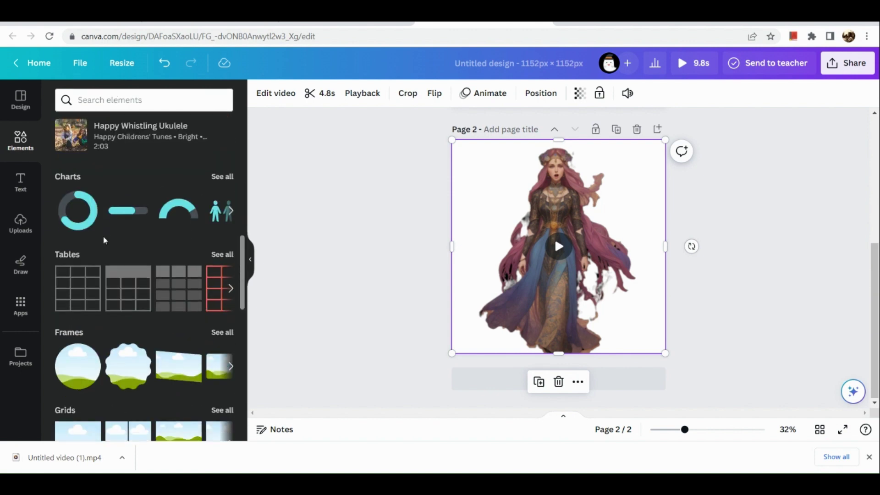
{"action": "scroll", "coordinate": [104, 239], "scroll_direction": "down", "scroll_amount": 8}
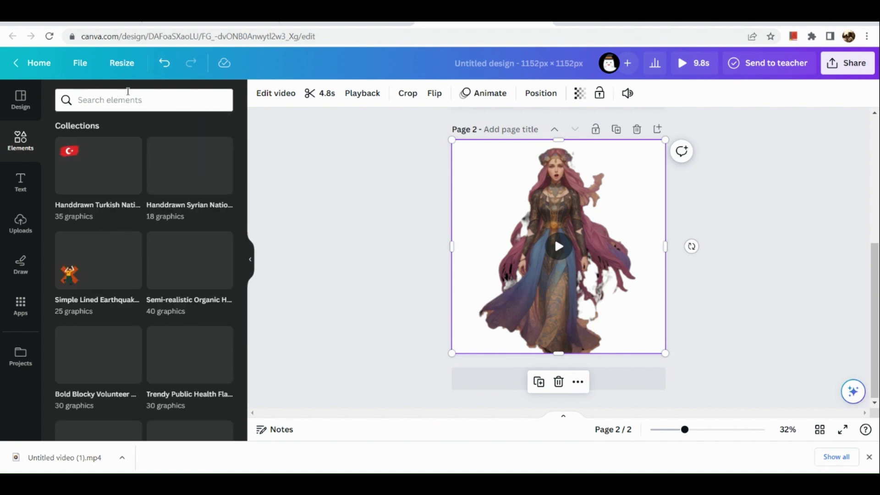
{"action": "left_click", "coordinate": [127, 92]}
{"action": "type", "text": "e"}
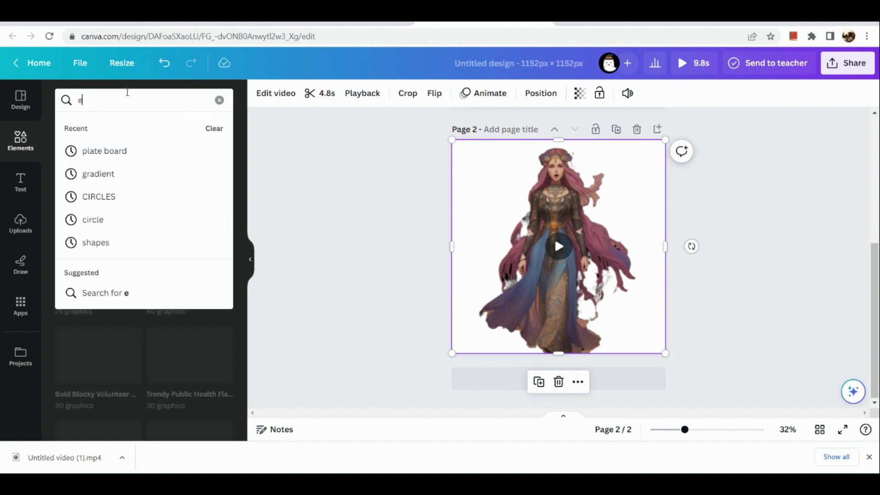
{"action": "type", "text": "nchan"}
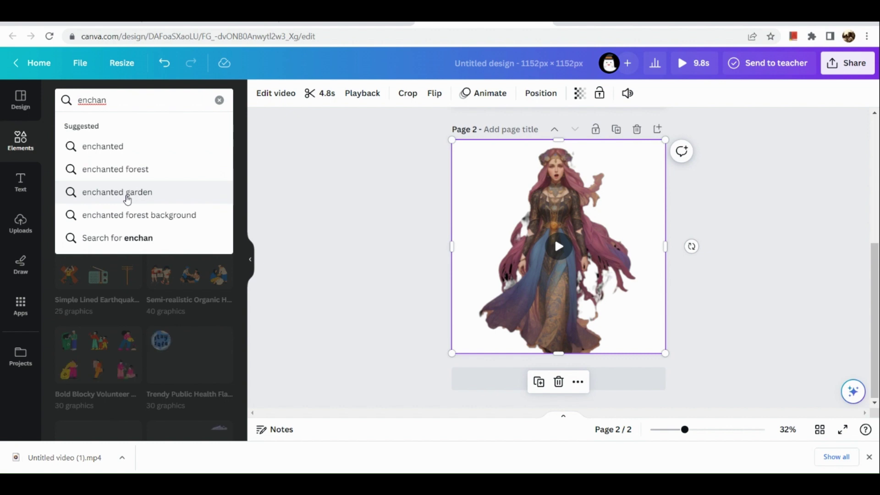
{"action": "left_click", "coordinate": [128, 200]}
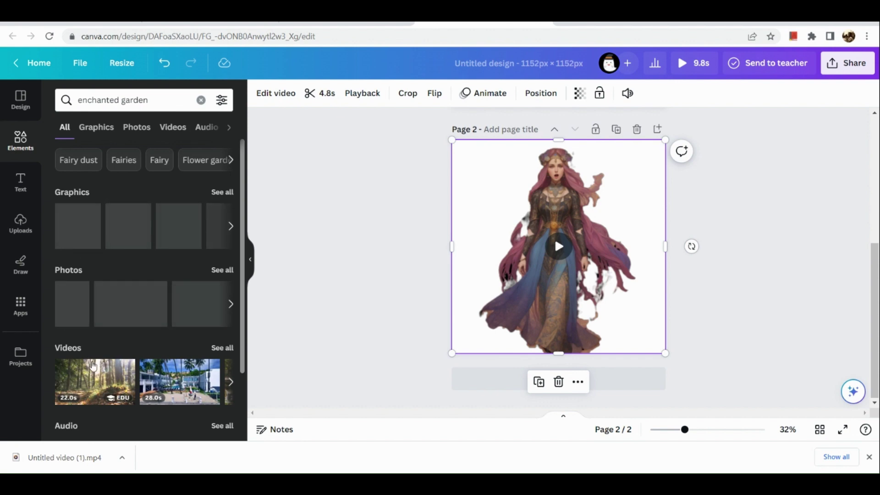
Step: Add the 24.0s forest video to page 2 and set it as the page background
{"action": "mouse_move", "coordinate": [106, 374]}
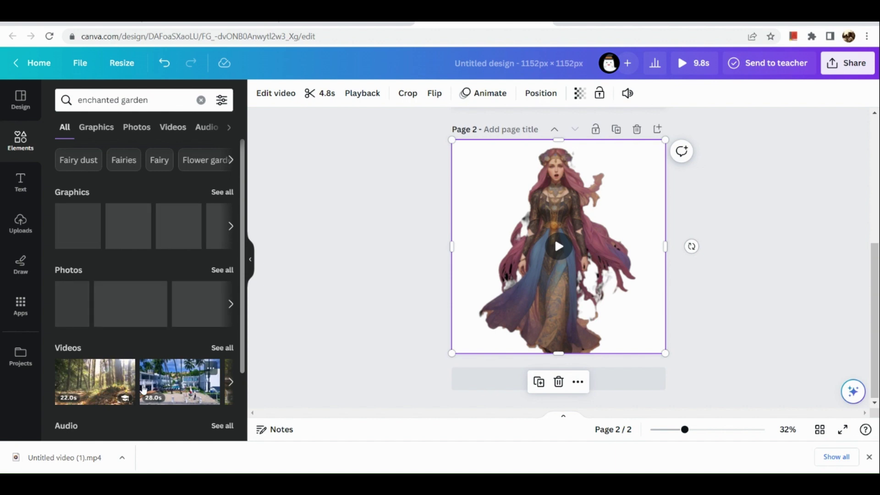
{"action": "left_click", "coordinate": [231, 384]}
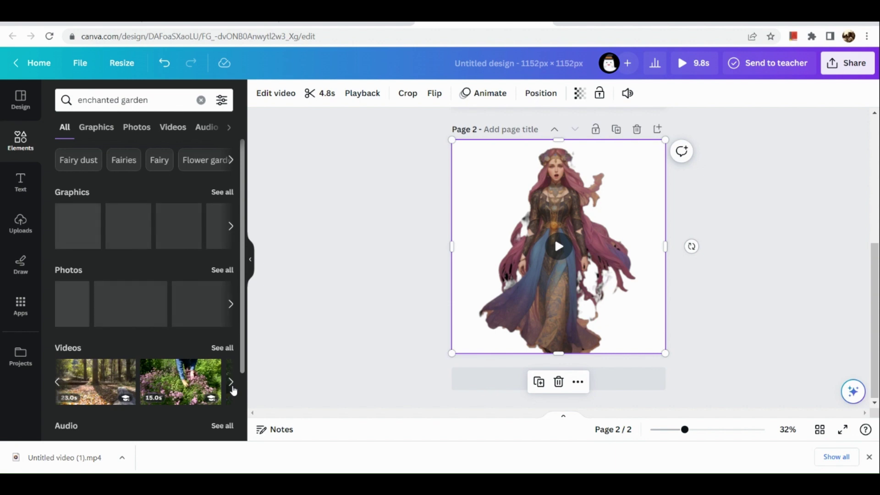
{"action": "left_click", "coordinate": [233, 388]}
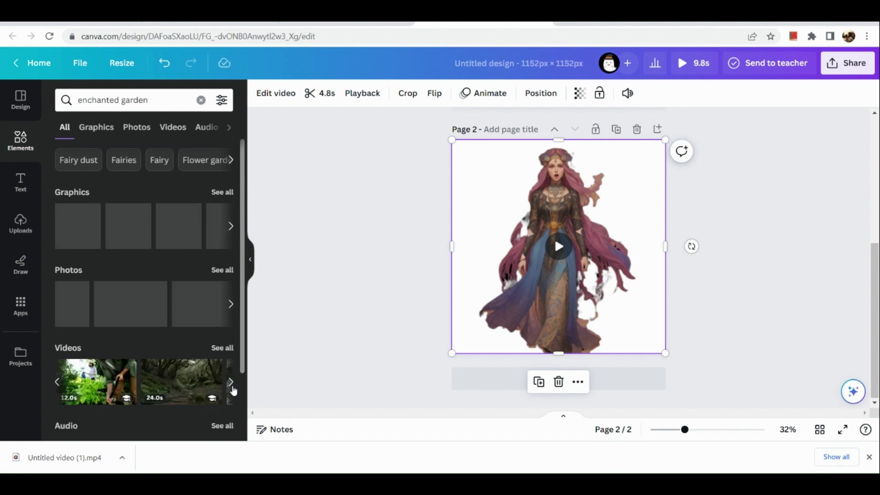
{"action": "mouse_move", "coordinate": [177, 373]}
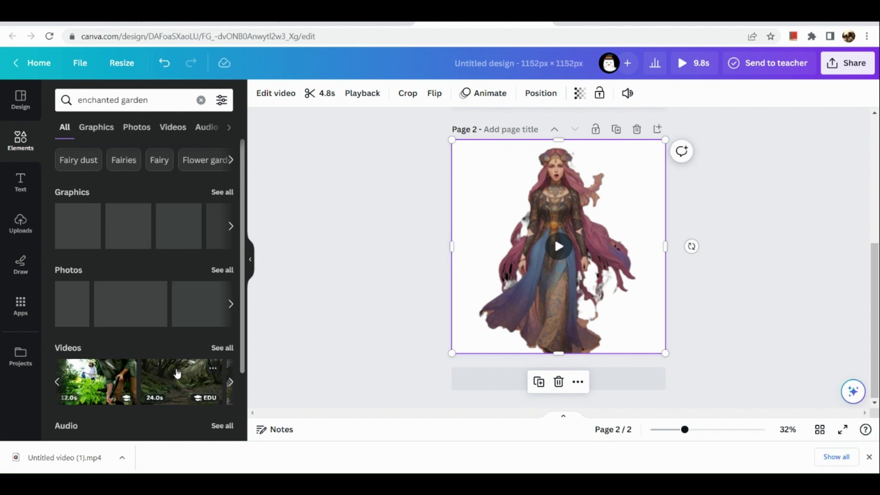
{"action": "left_click_drag", "start_coordinate": [178, 374], "coordinate": [481, 249]}
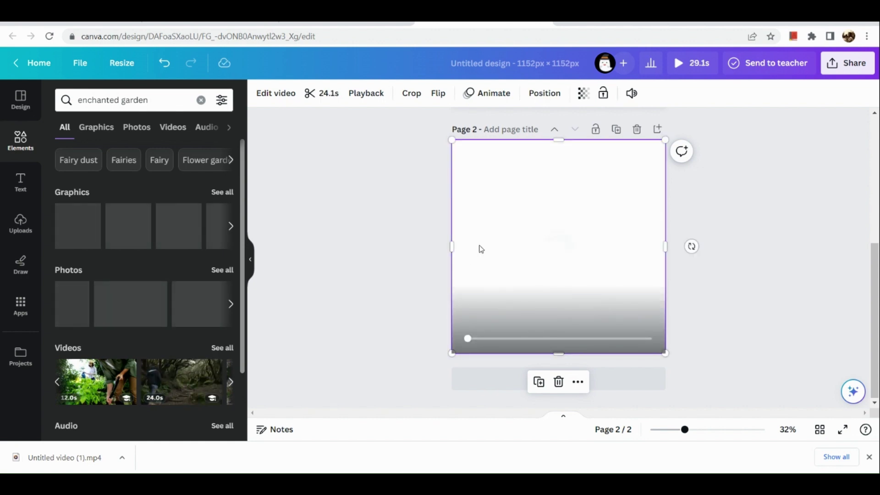
{"action": "right_click", "coordinate": [481, 249]}
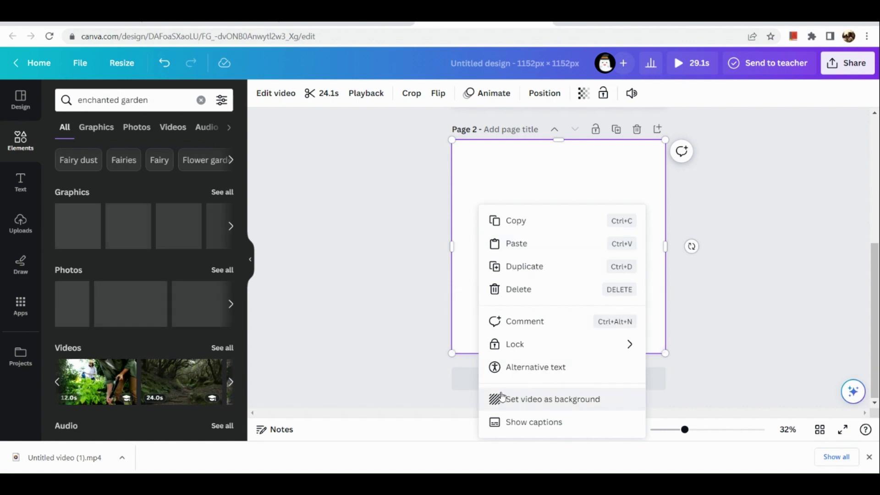
{"action": "left_click", "coordinate": [502, 398]}
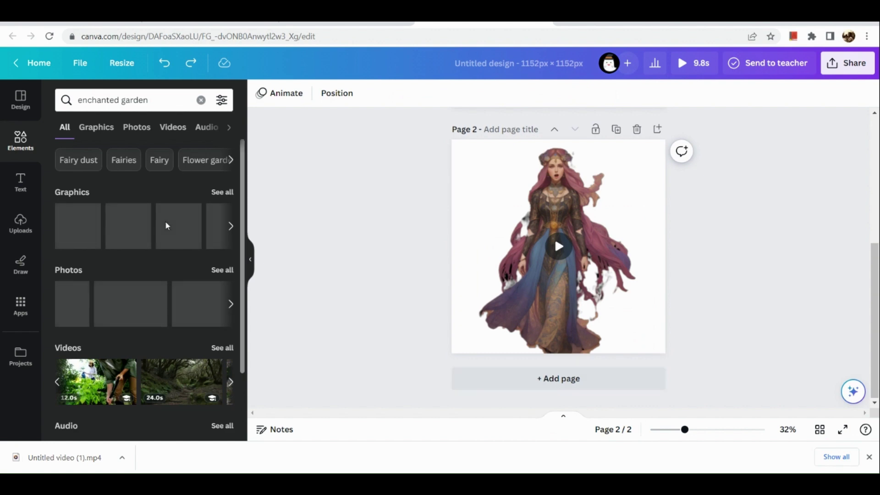
Step: Search Elements for 'Fairy' and set the firefly forest photo as page 2's background
{"action": "left_click", "coordinate": [160, 160]}
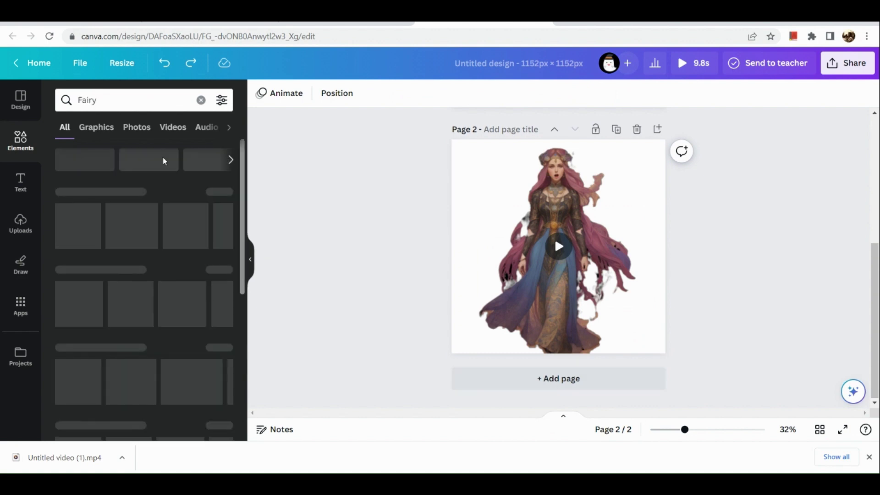
{"action": "scroll", "coordinate": [120, 328], "scroll_direction": "down", "scroll_amount": 3}
{"action": "scroll", "coordinate": [119, 324], "scroll_direction": "up", "scroll_amount": 3}
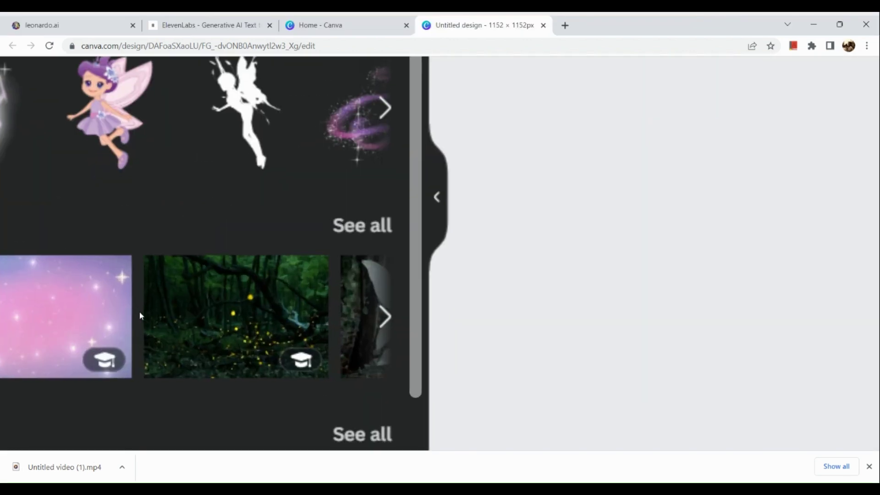
{"action": "scroll", "coordinate": [357, 296], "scroll_direction": "right", "scroll_amount": 2}
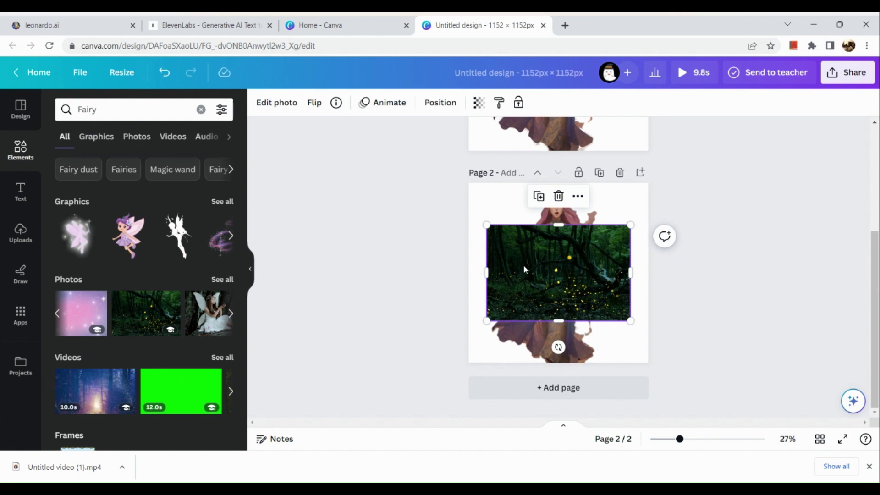
{"action": "left_click_drag", "start_coordinate": [523, 264], "coordinate": [493, 238]}
{"action": "right_click", "coordinate": [493, 239]}
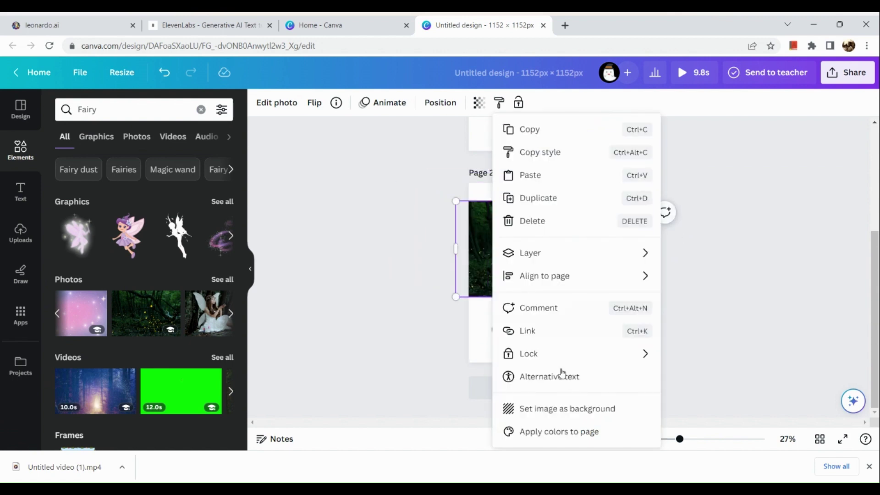
{"action": "left_click", "coordinate": [545, 408]}
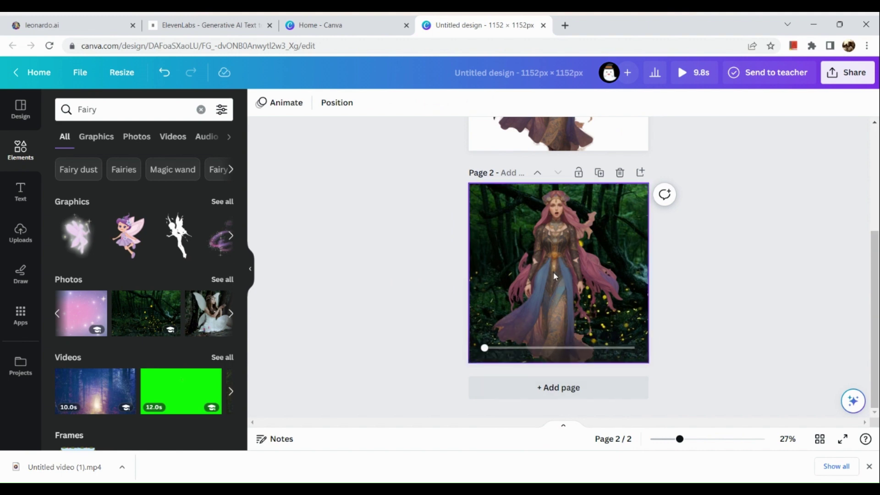
Step: Download only page 2 as a 1152 × 1152 px MP4 video
{"action": "left_click", "coordinate": [576, 300]}
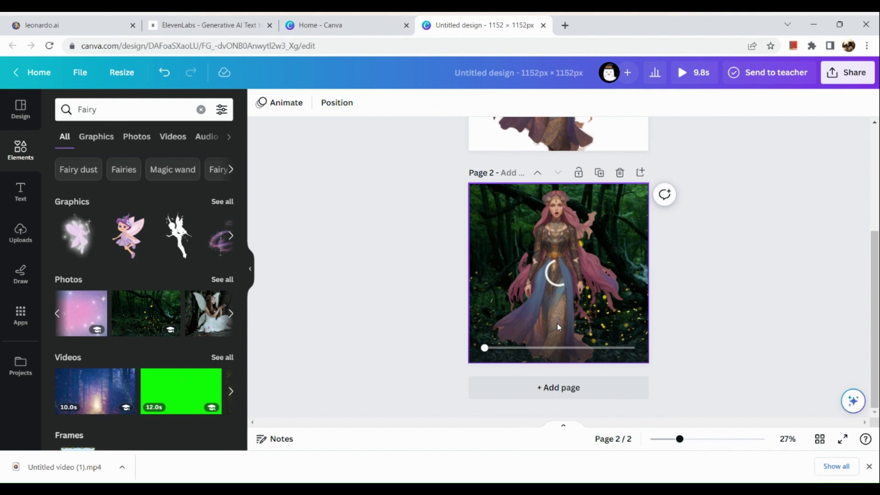
{"action": "left_click", "coordinate": [856, 83]}
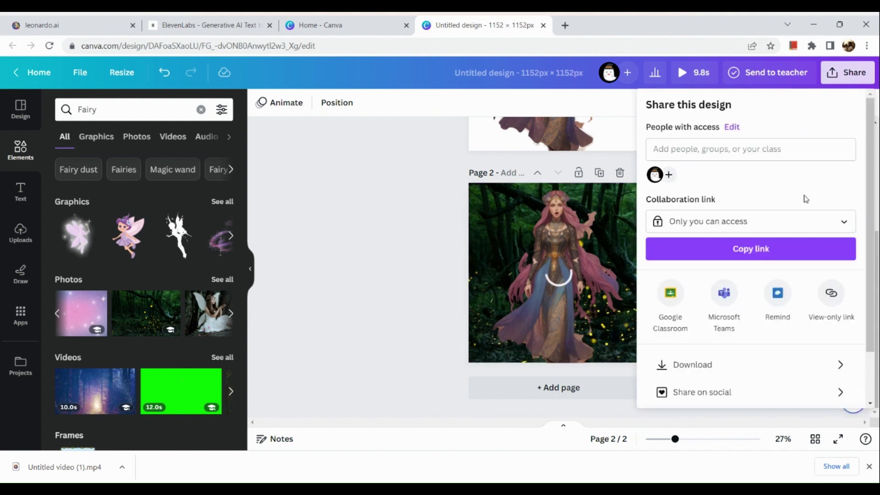
{"action": "left_click", "coordinate": [737, 372]}
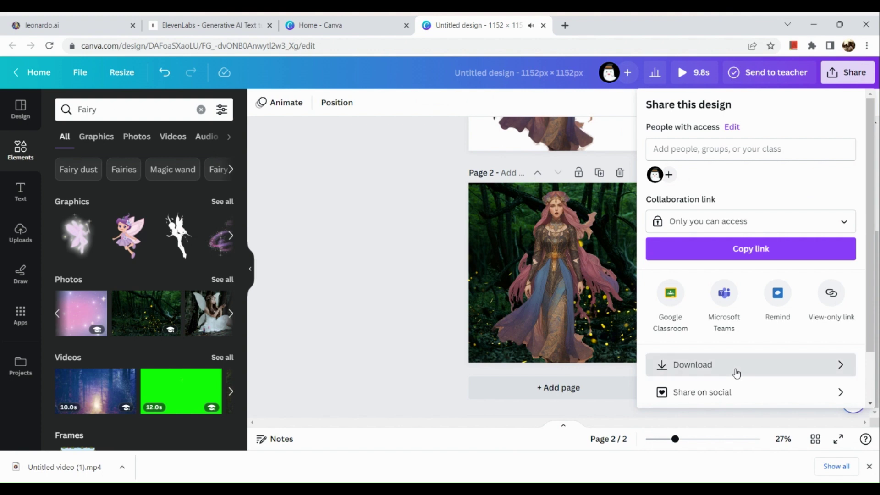
{"action": "left_click", "coordinate": [752, 254]}
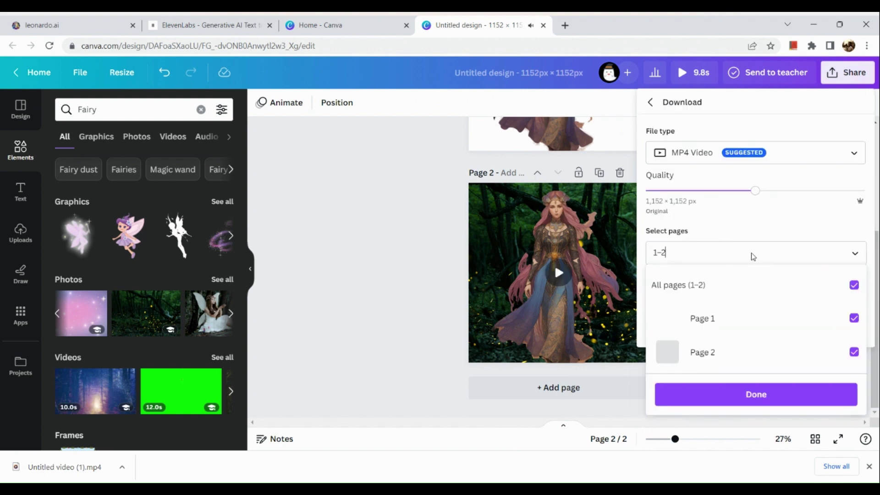
{"action": "left_click", "coordinate": [750, 326]}
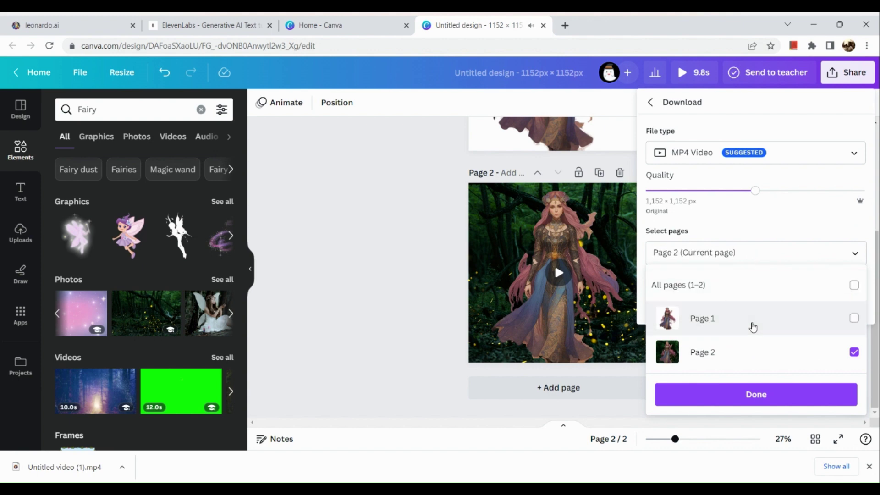
{"action": "left_click", "coordinate": [761, 405]}
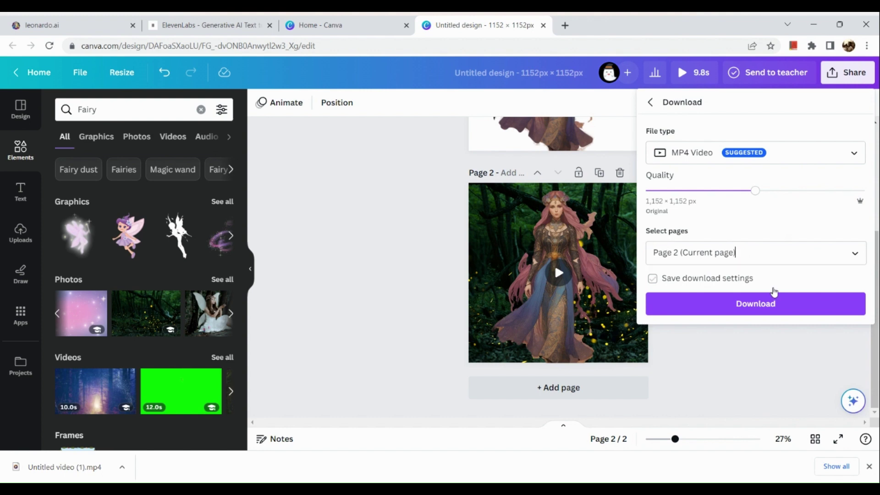
{"action": "left_click", "coordinate": [772, 303]}
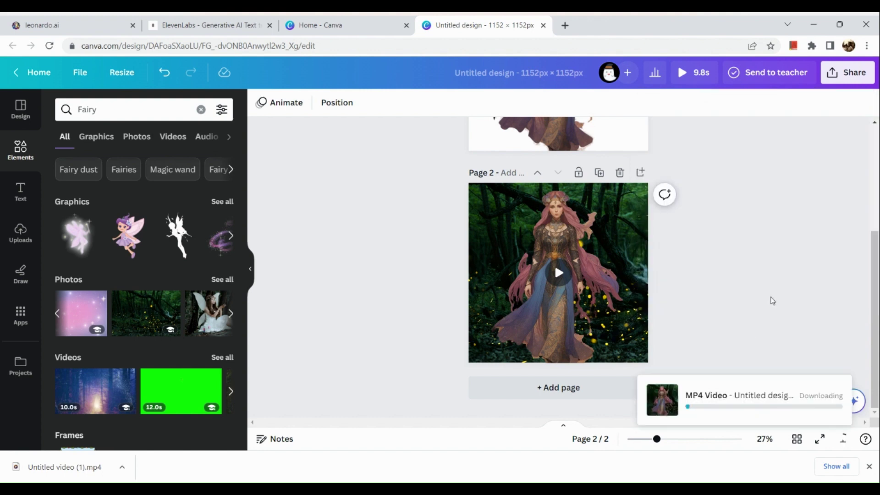